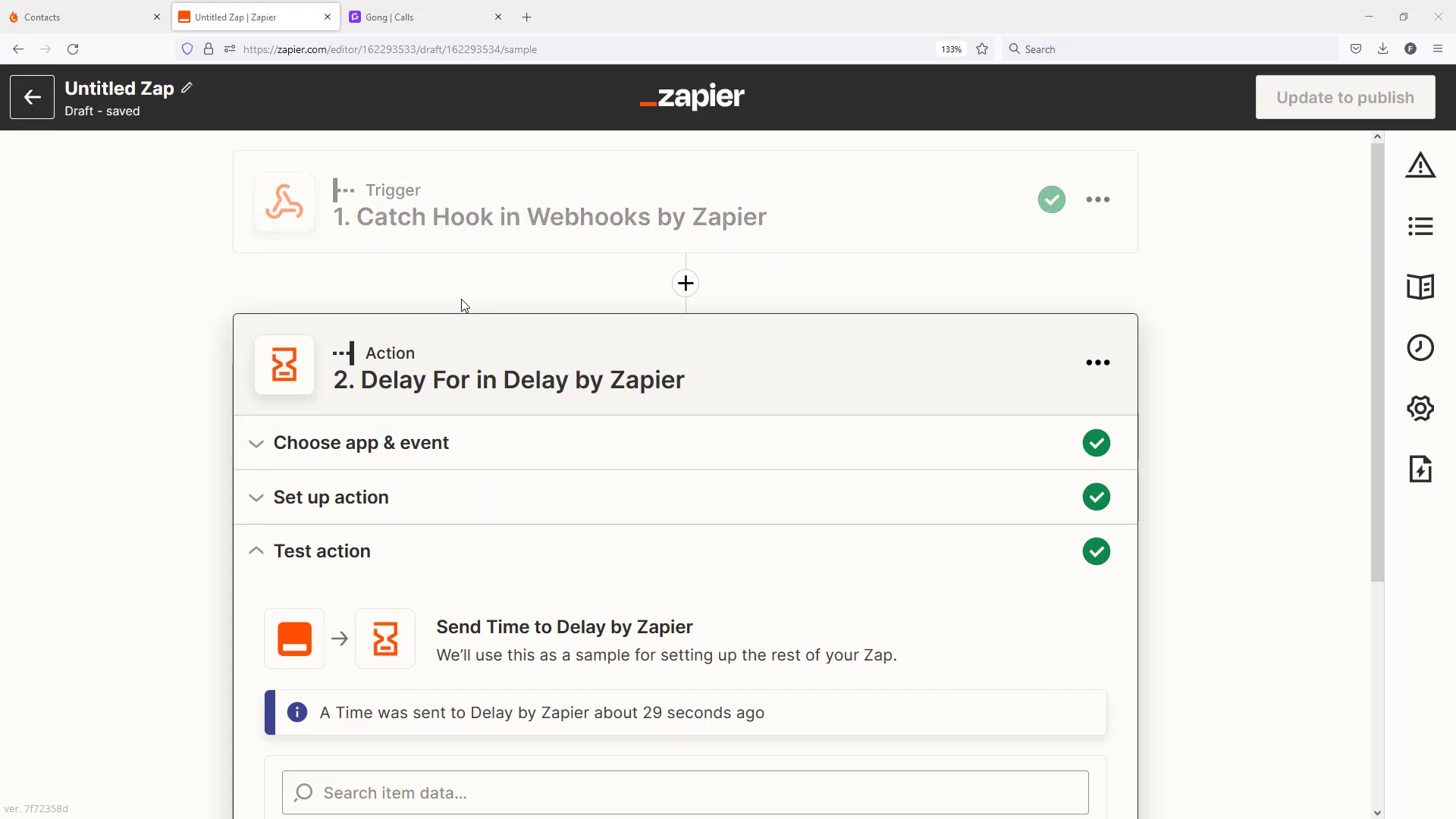
# Step: Add a Webhooks by Zapier action after the Delay For step
pyautogui.scroll(-2, 475, 328)
pyautogui.scroll(2, 474, 429)
pyautogui.scroll(-2, 474, 432)
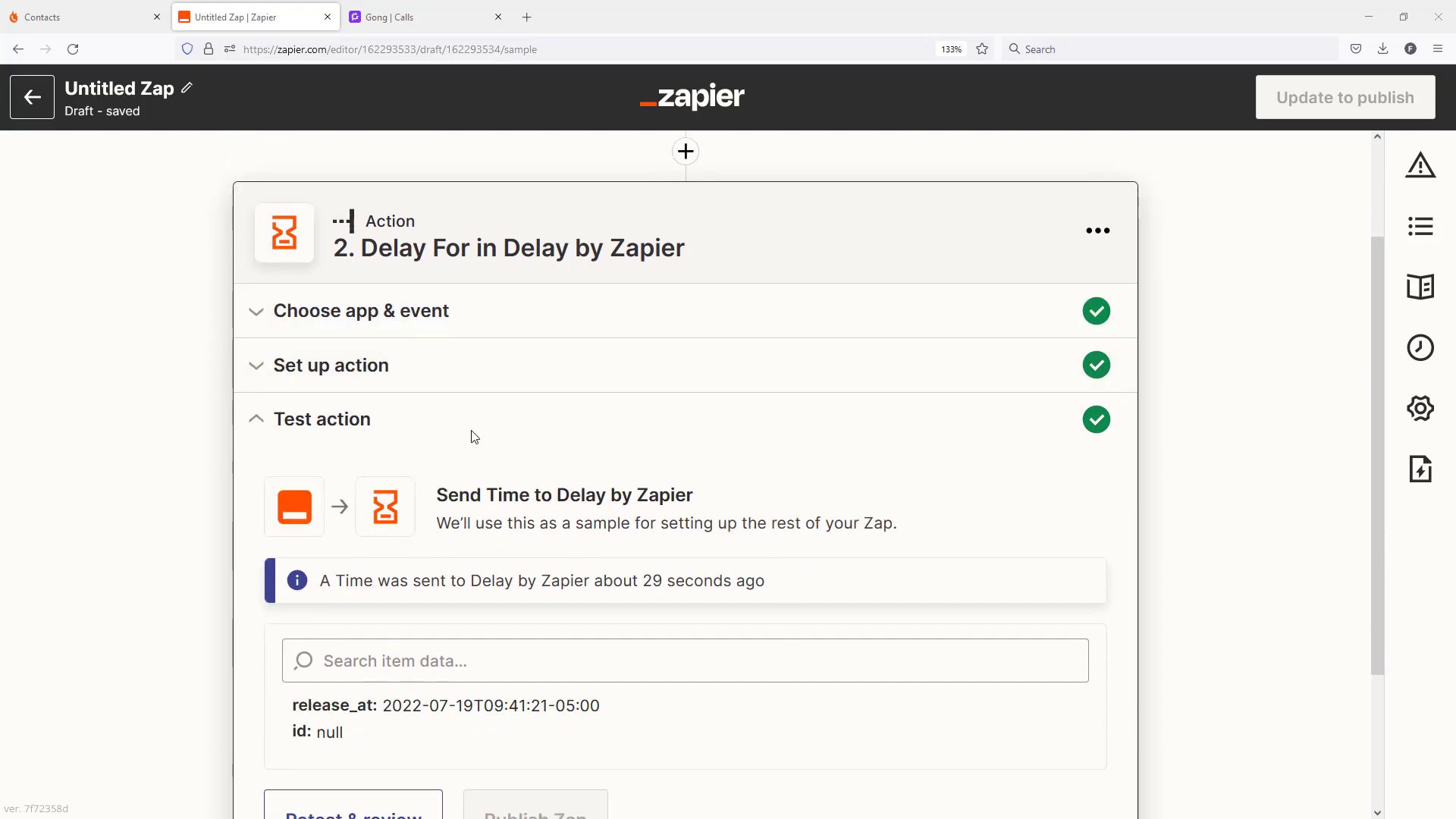
pyautogui.scroll(-2, 475, 437)
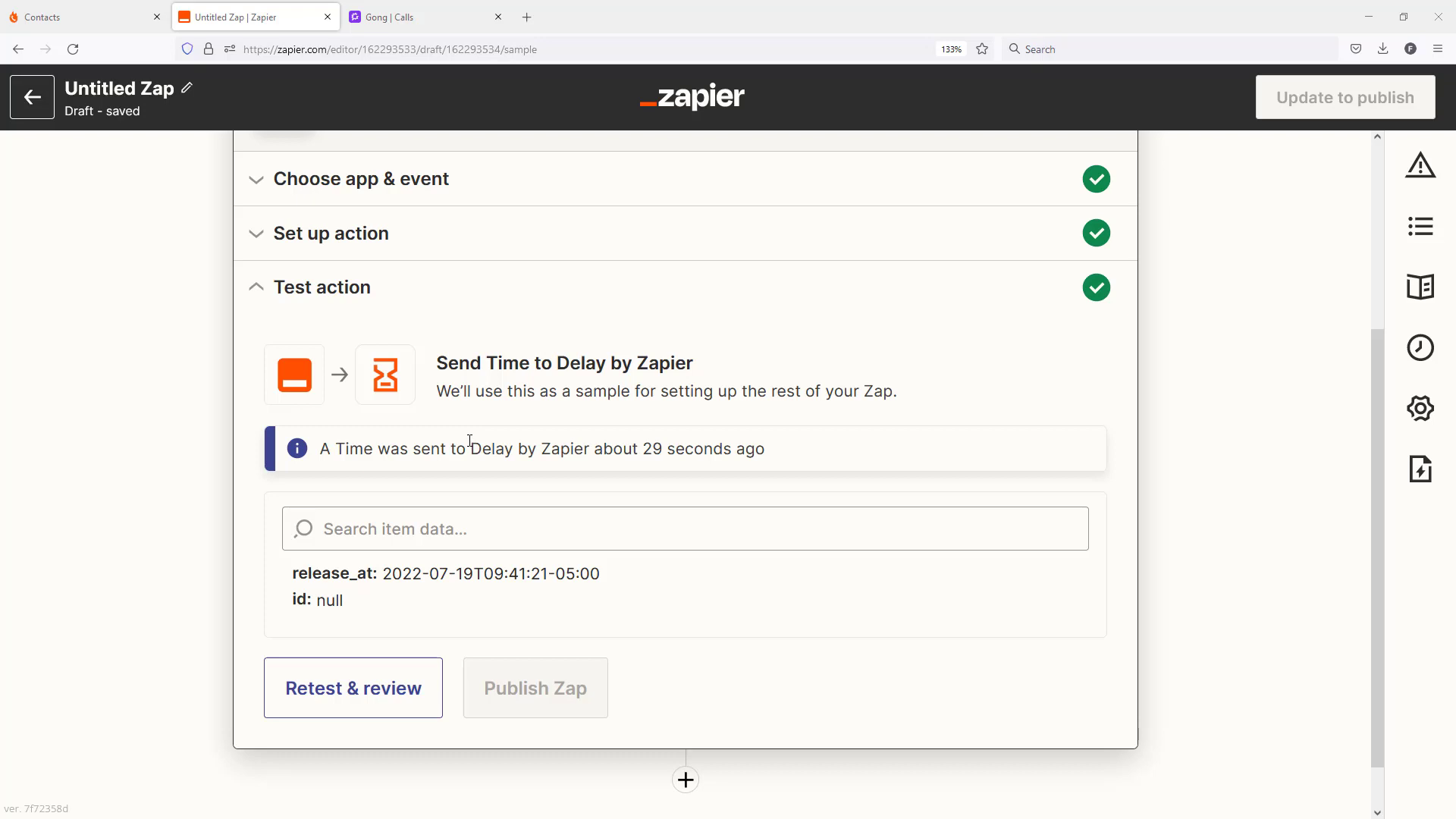
pyautogui.scroll(-1, 470, 441)
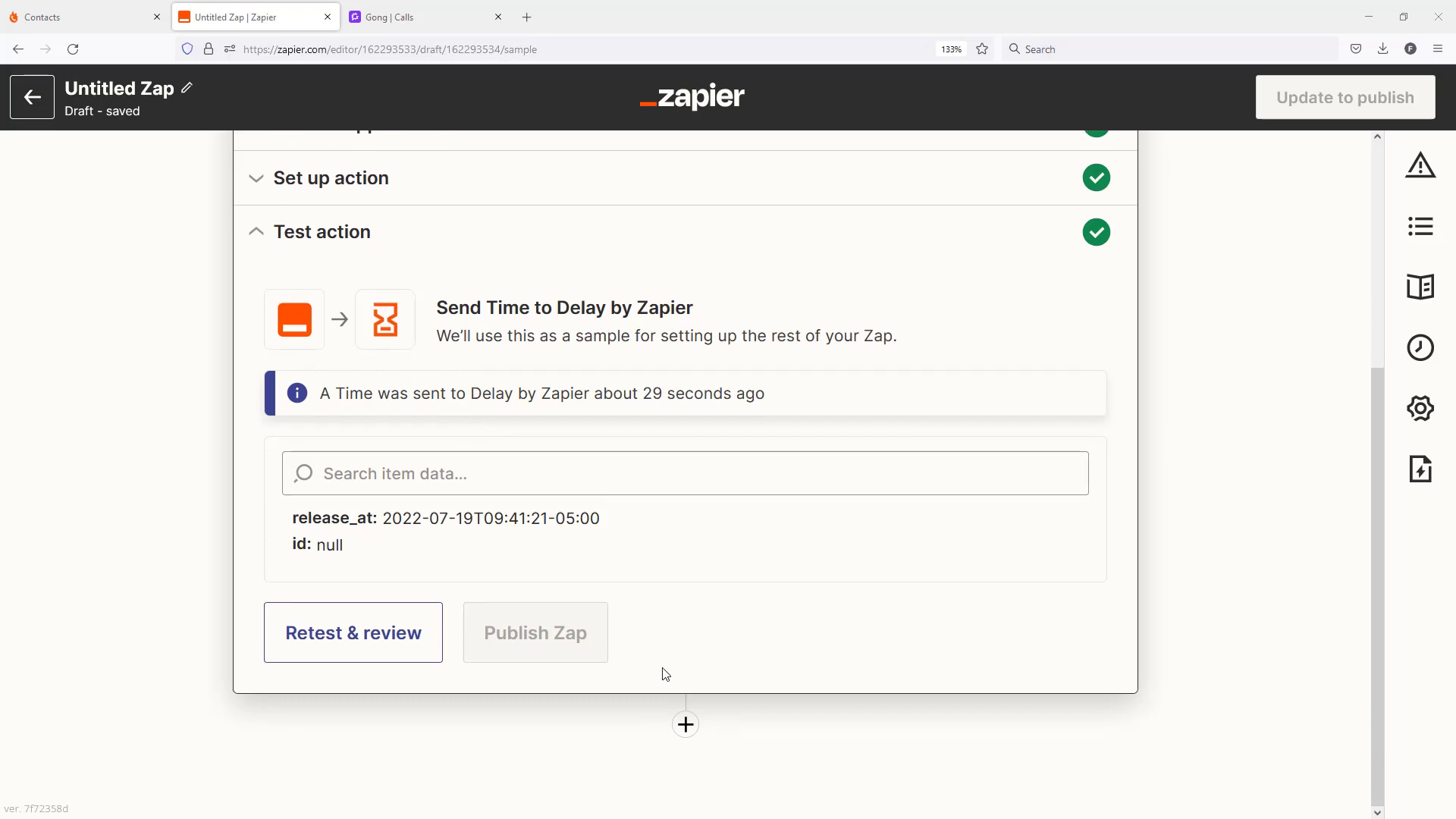
pyautogui.click(685, 724)
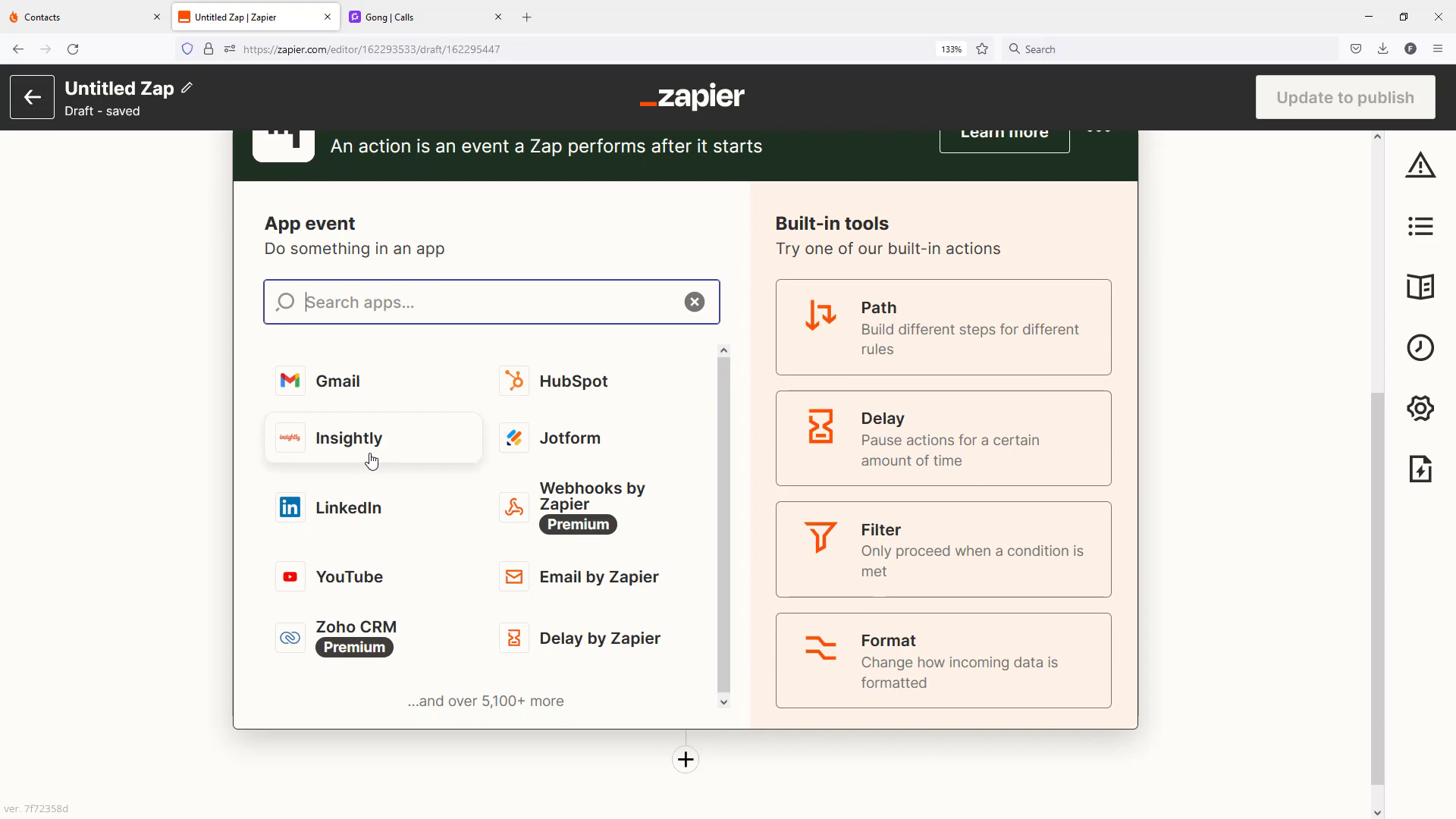
pyautogui.write('webook')
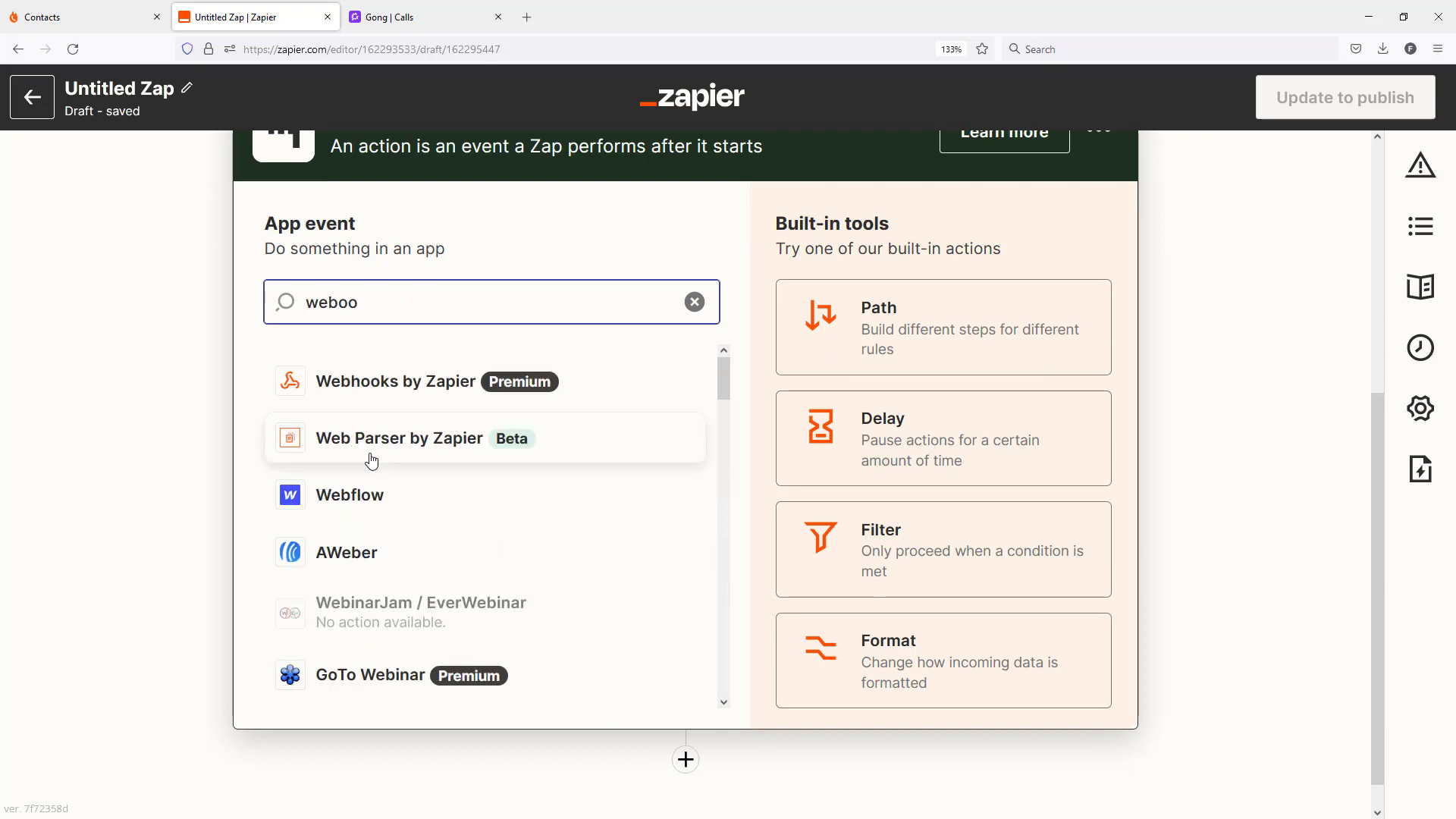
pyautogui.click(399, 401)
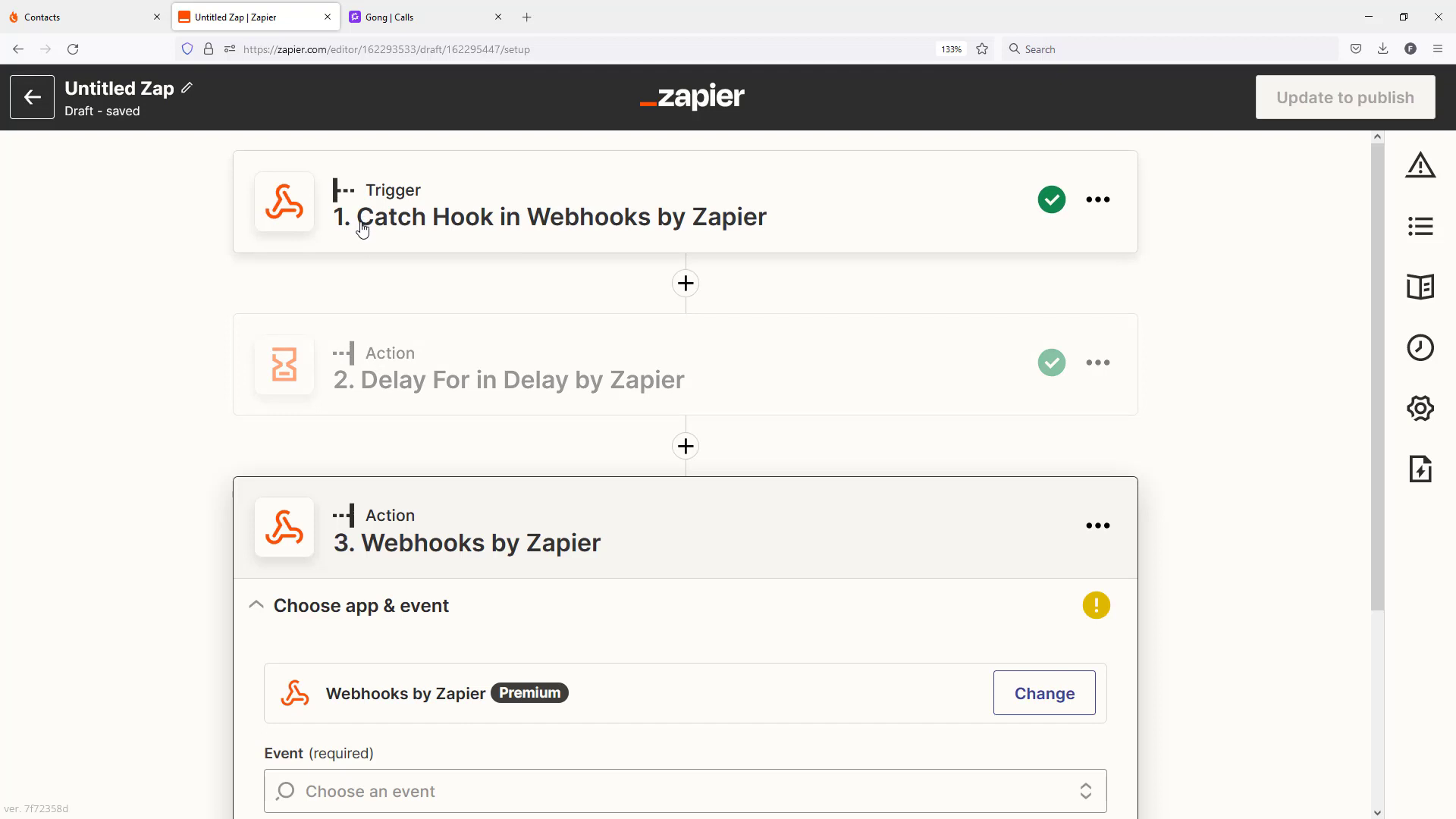
# Step: Copy the recording_url_public value from the test request data of the Catch Hook trigger
pyautogui.scroll(-2, 519, 539)
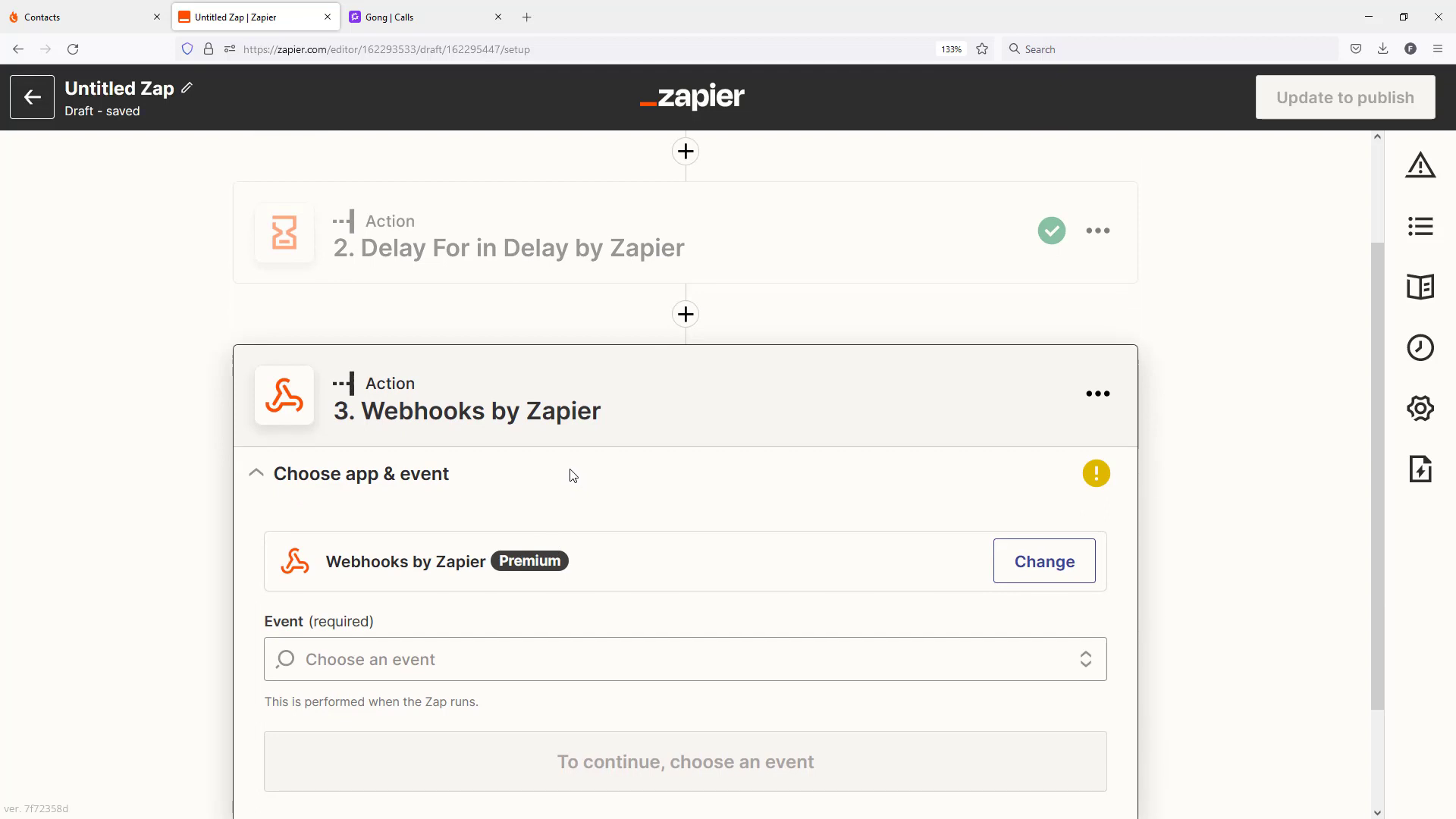
pyautogui.scroll(2, 530, 455)
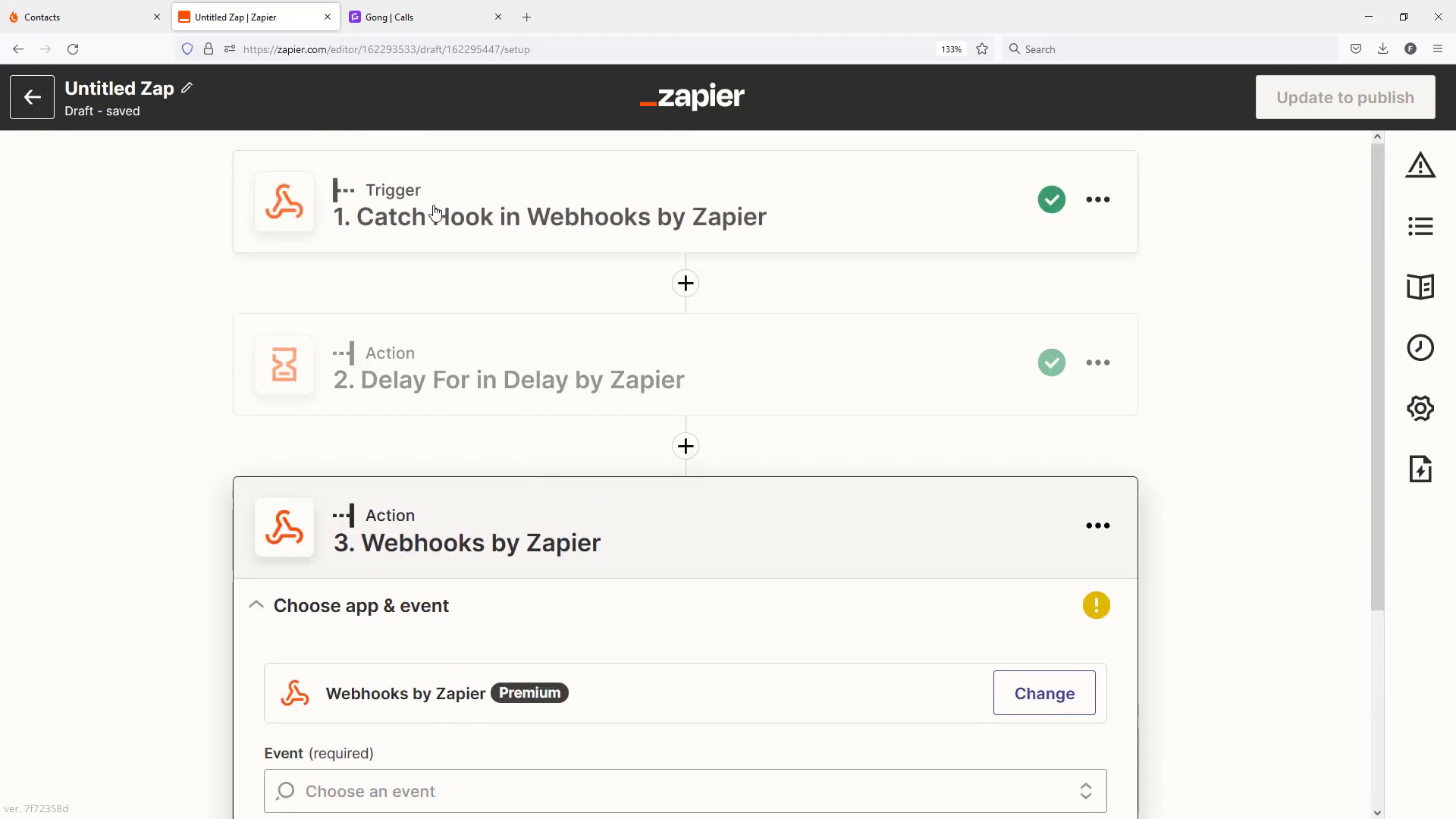
pyautogui.click(437, 215)
pyautogui.scroll(-3, 465, 422)
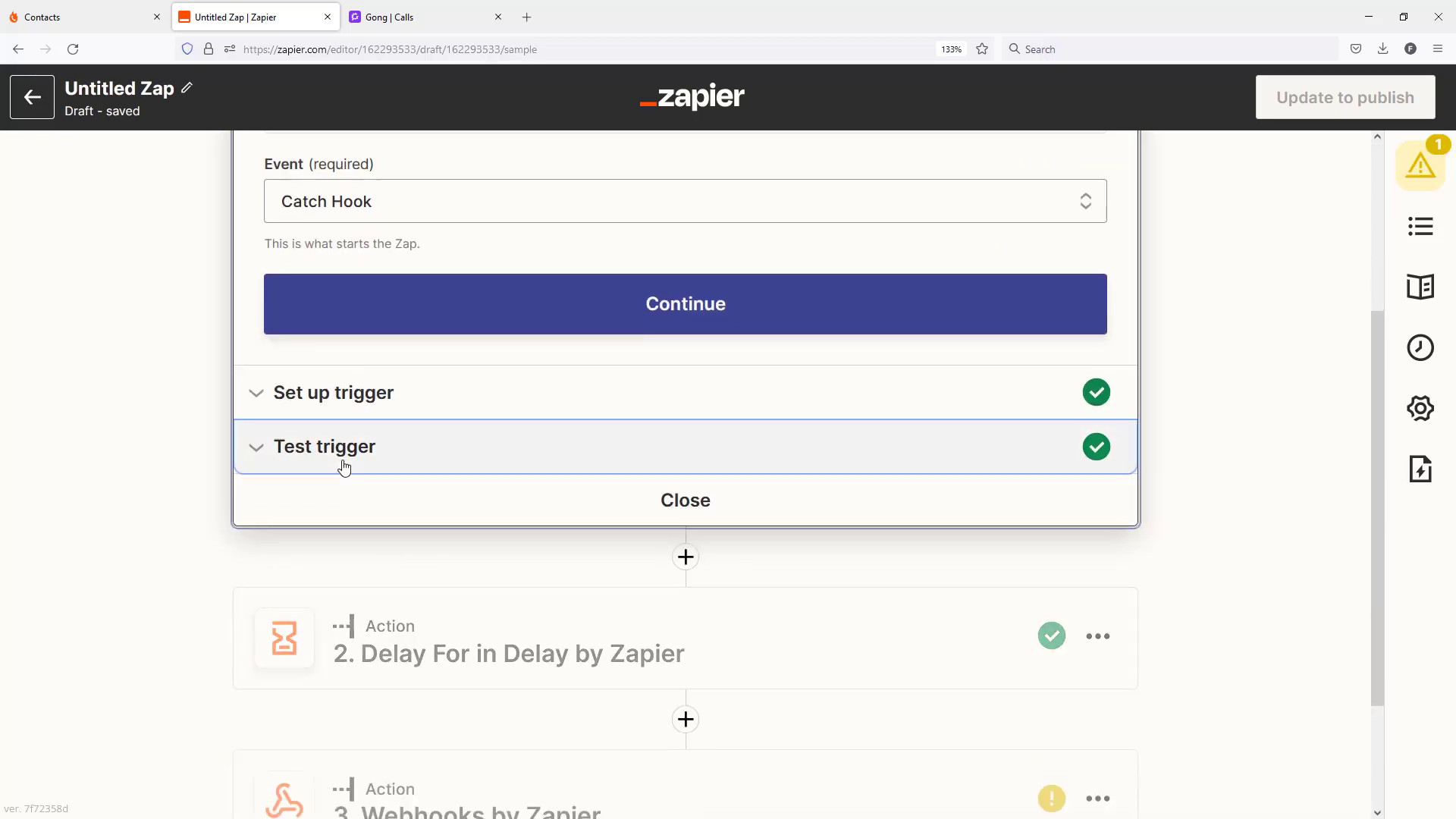
pyautogui.click(345, 462)
pyautogui.scroll(-5, 508, 468)
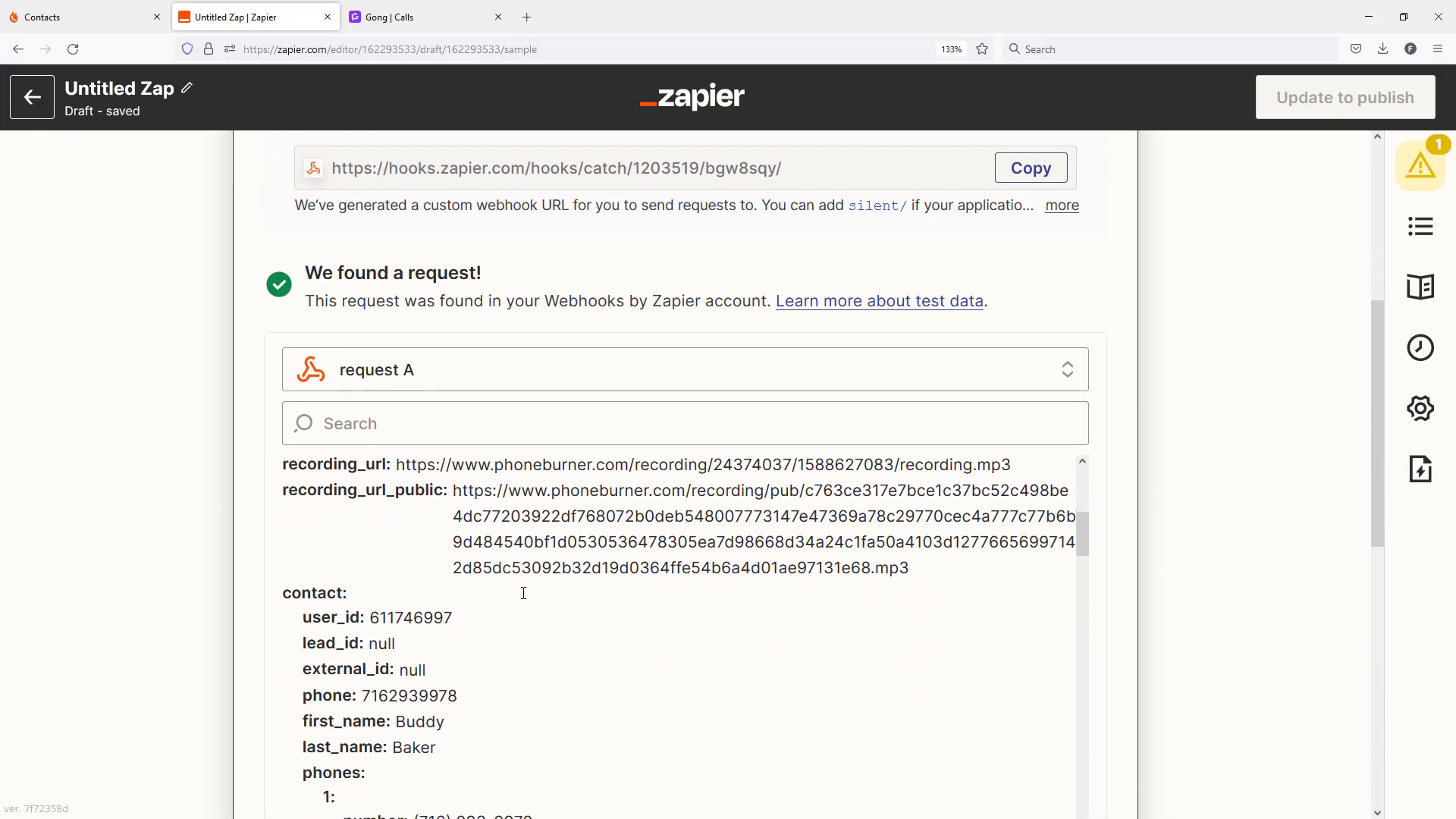
pyautogui.moveTo(913, 570); pyautogui.dragTo(396, 496)
pyautogui.hotkey('ctrl', 'c')
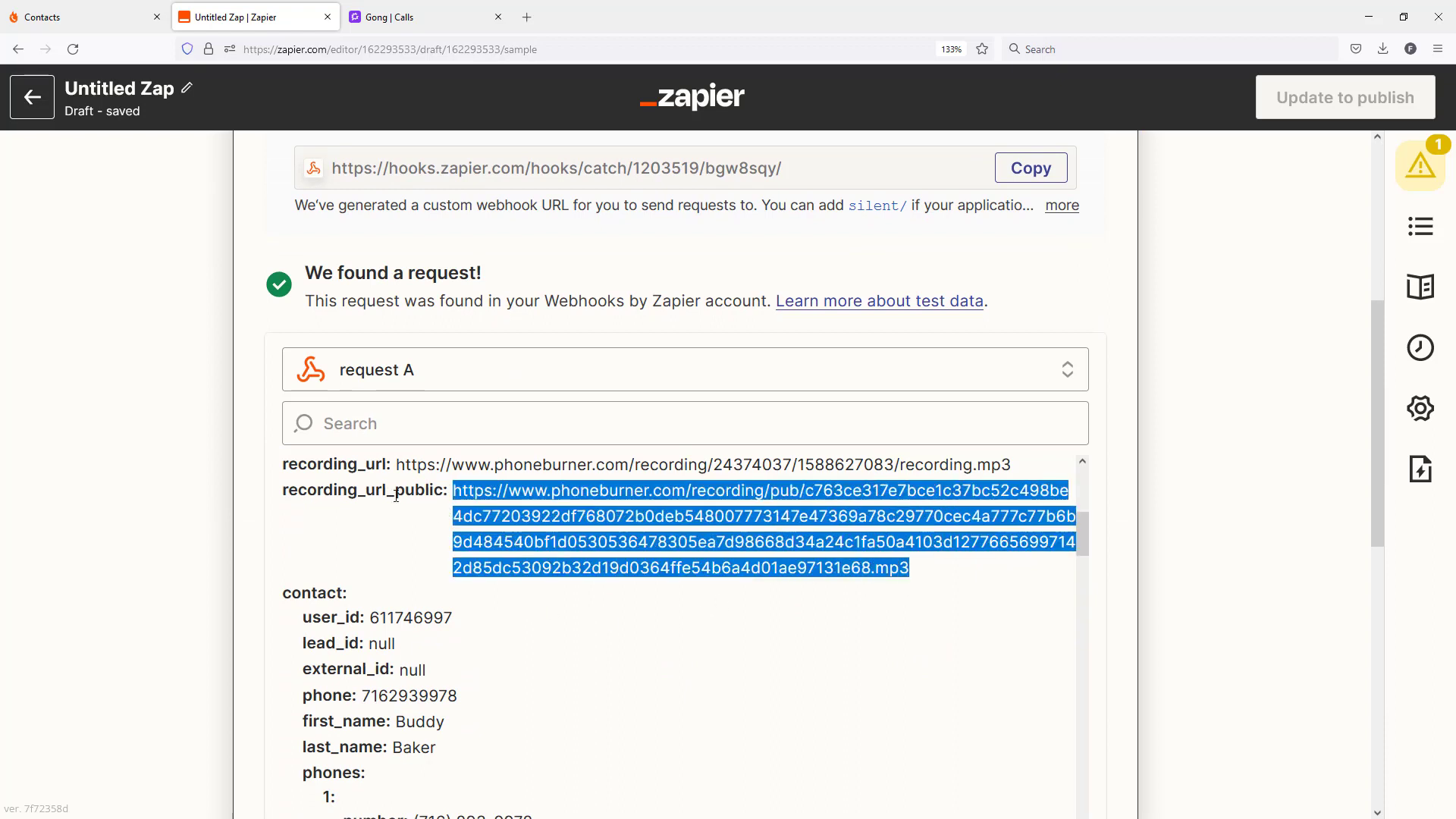
# Step: Open the copied public recording URL in a new browser tab and pause its playback
pyautogui.click(526, 16)
pyautogui.hotkey('ctrl', 'v')
pyautogui.press('Return')
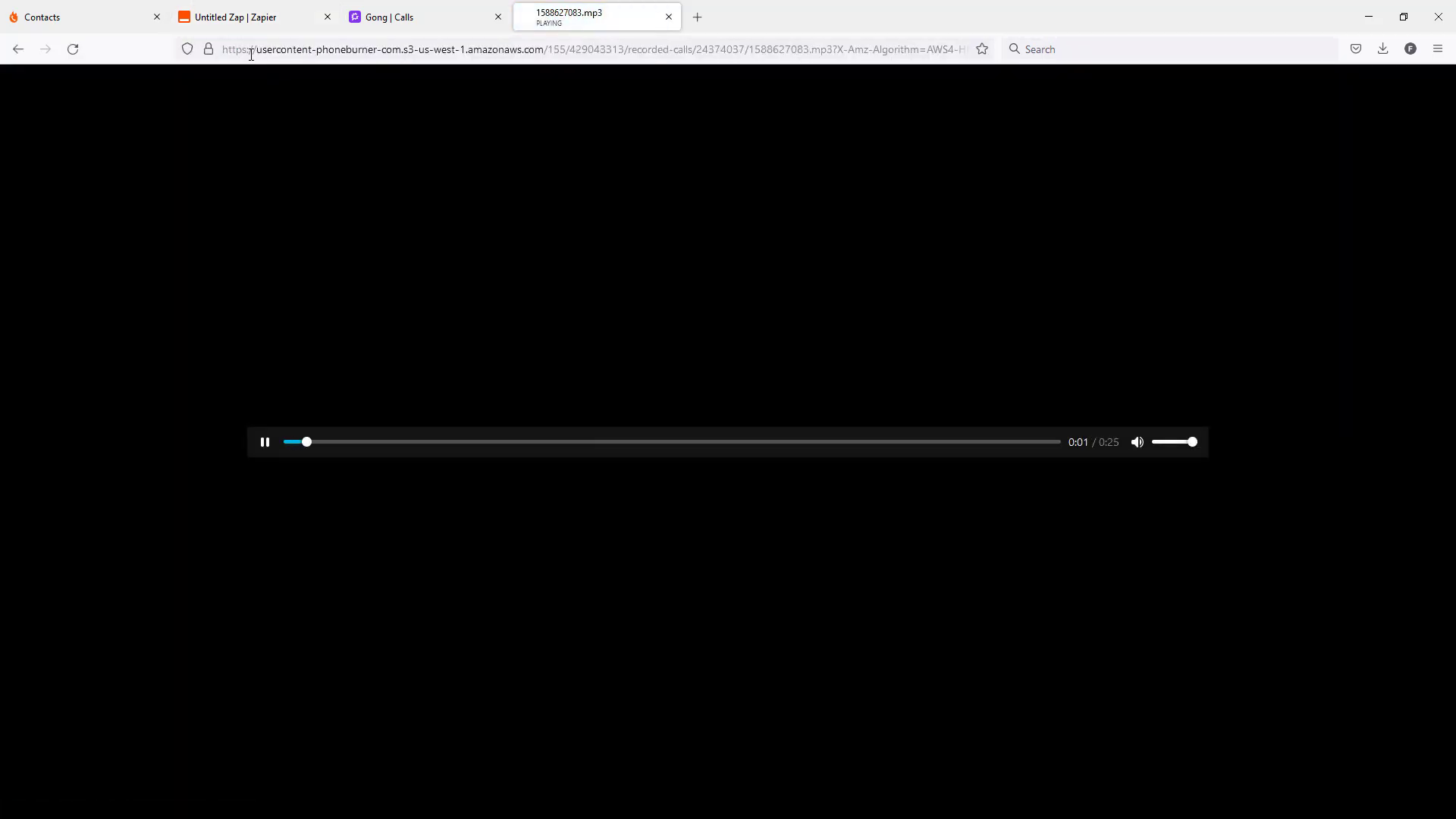
pyautogui.press('space')
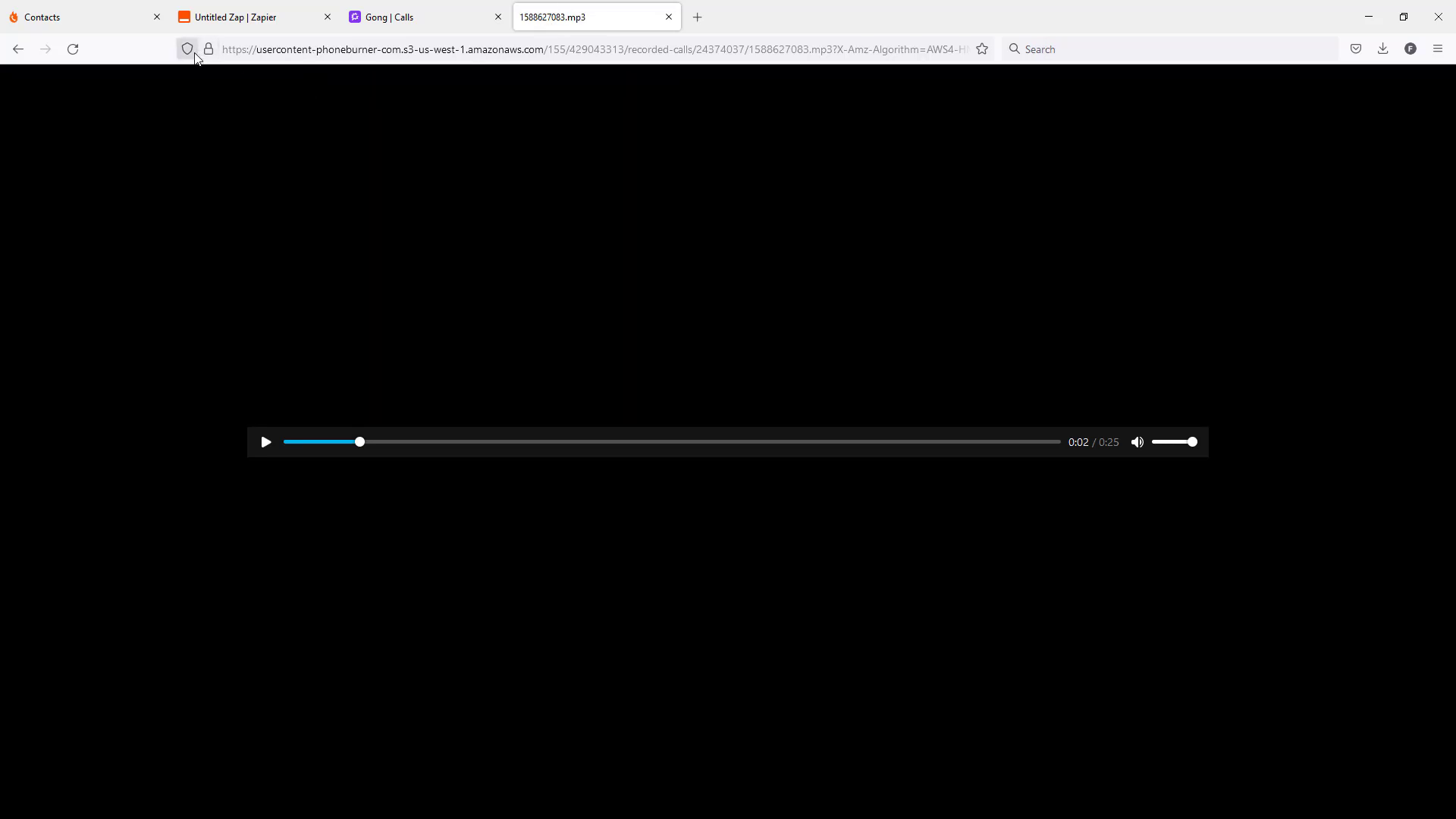
# Step: Return to the Zap and set the event of the third step, Webhooks by Zapier, to Custom Request
pyautogui.click(117, 25)
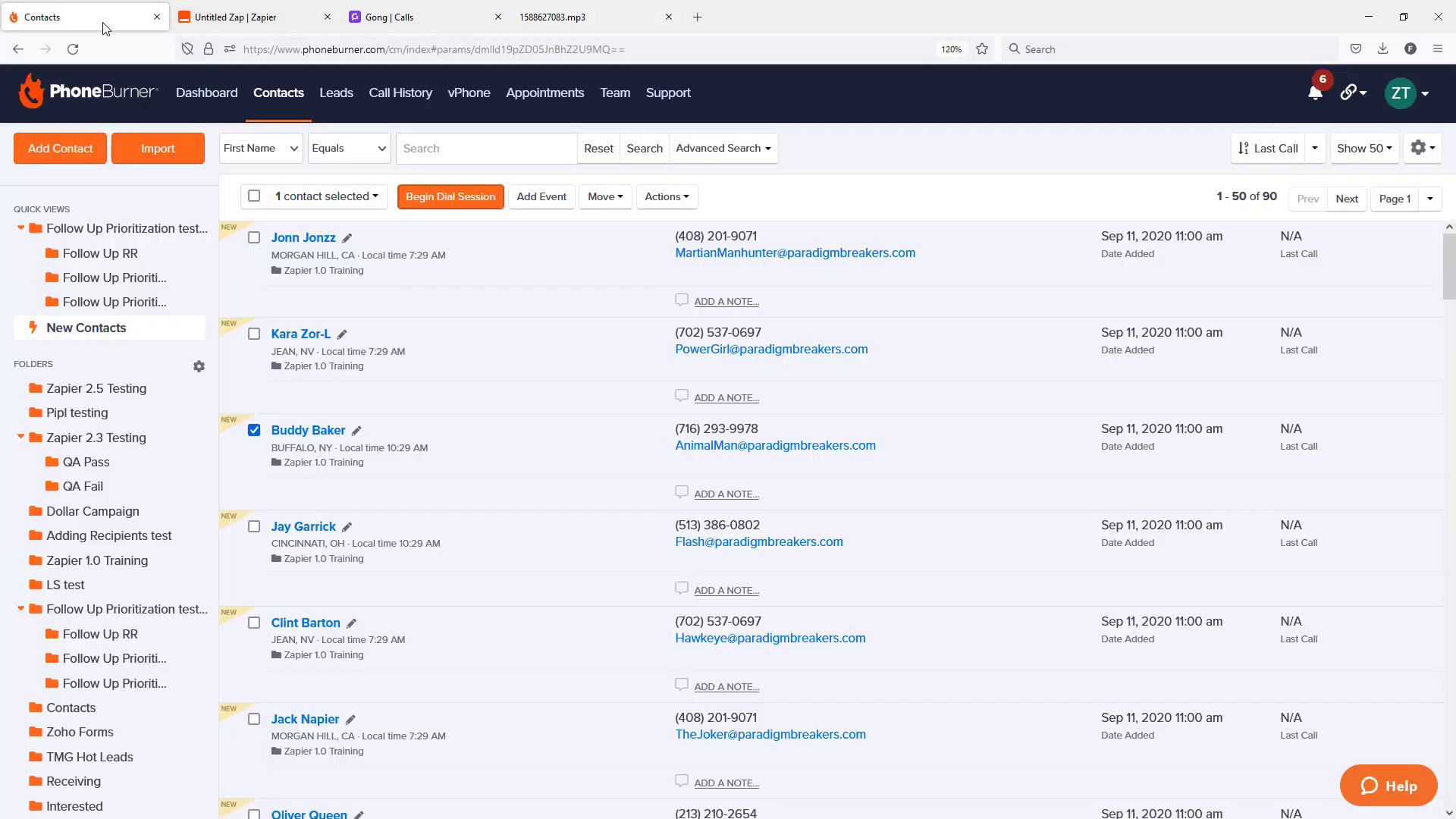
pyautogui.click(242, 18)
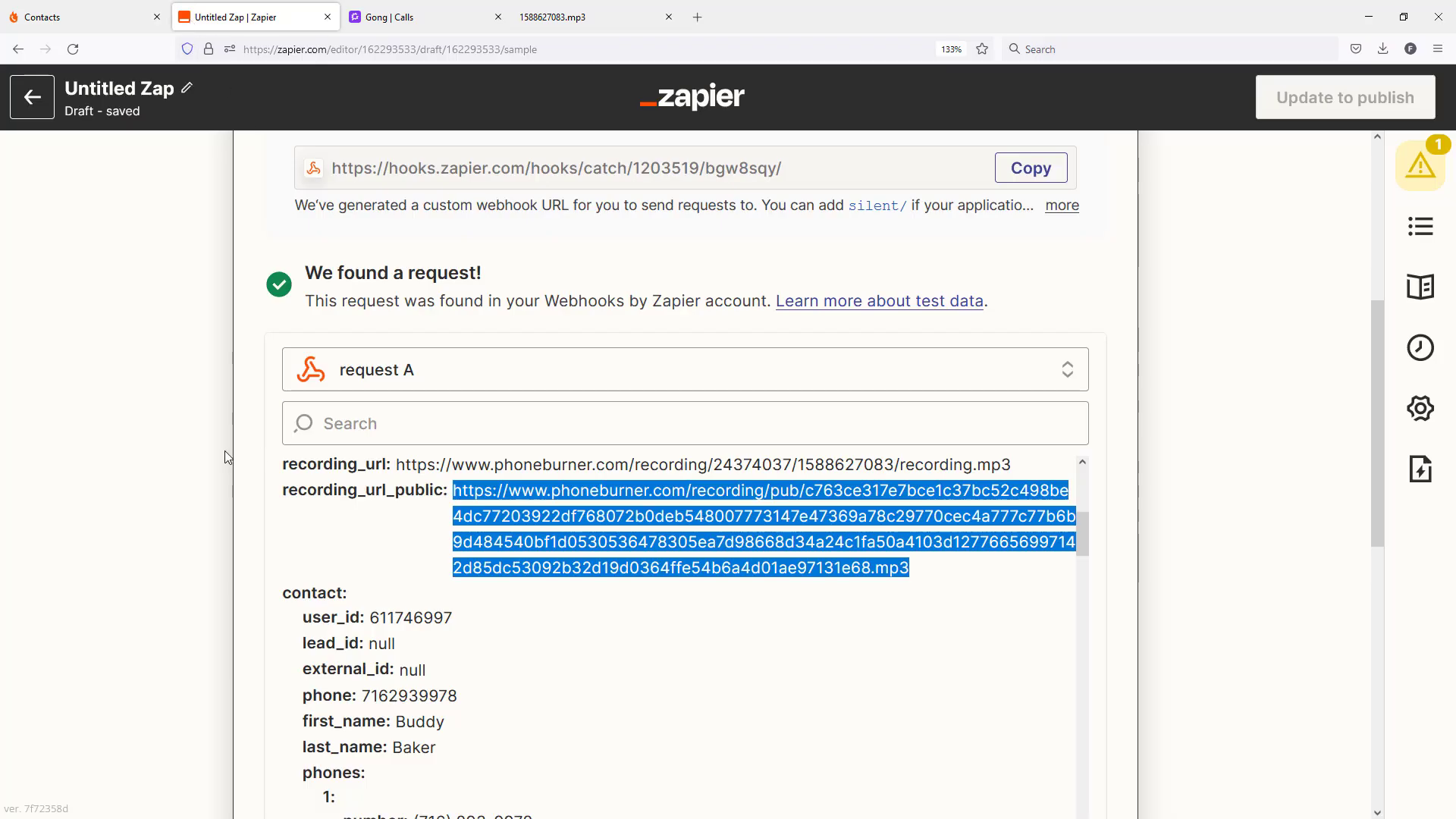
pyautogui.scroll(-8, 225, 457)
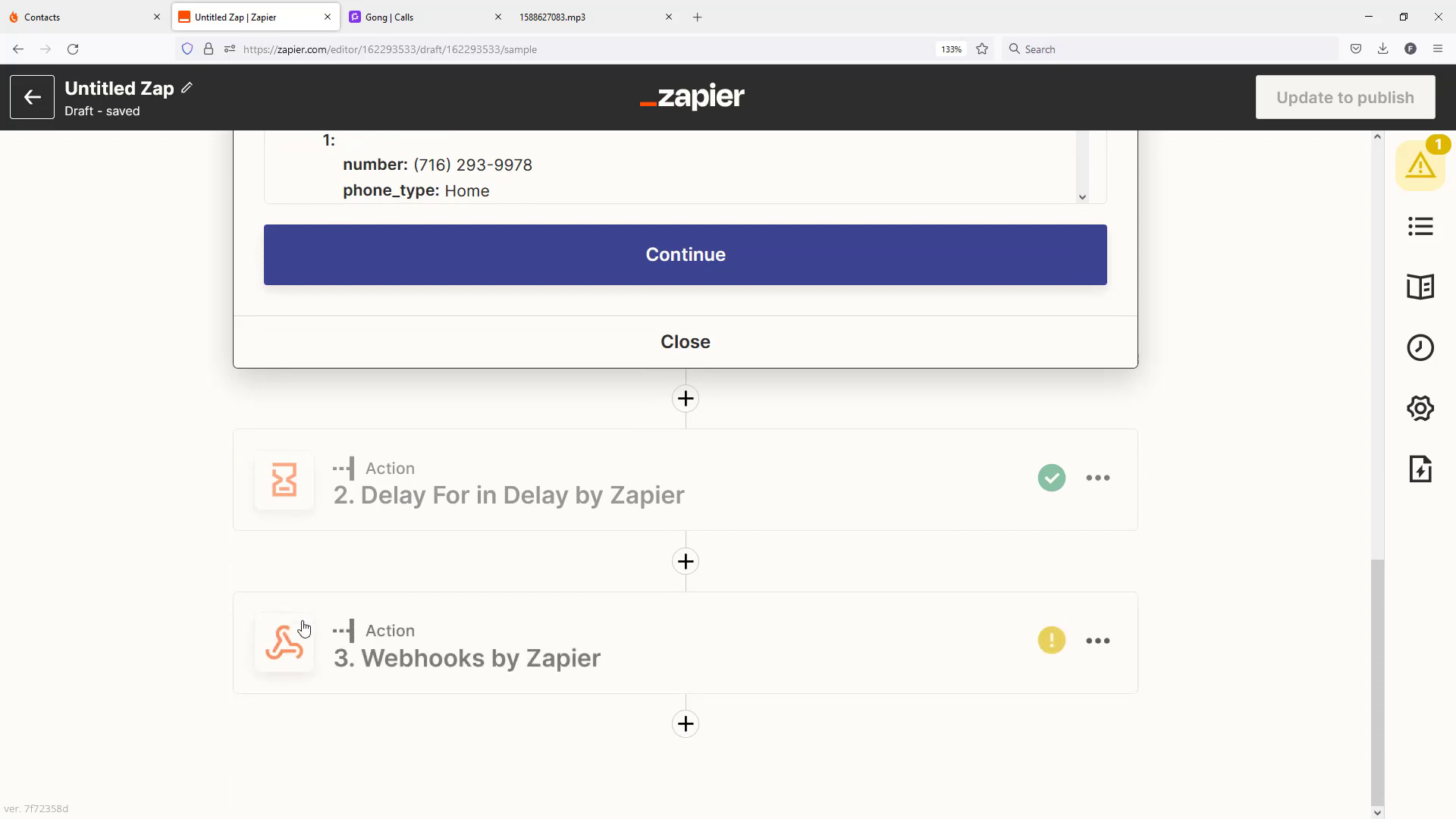
pyautogui.click(442, 655)
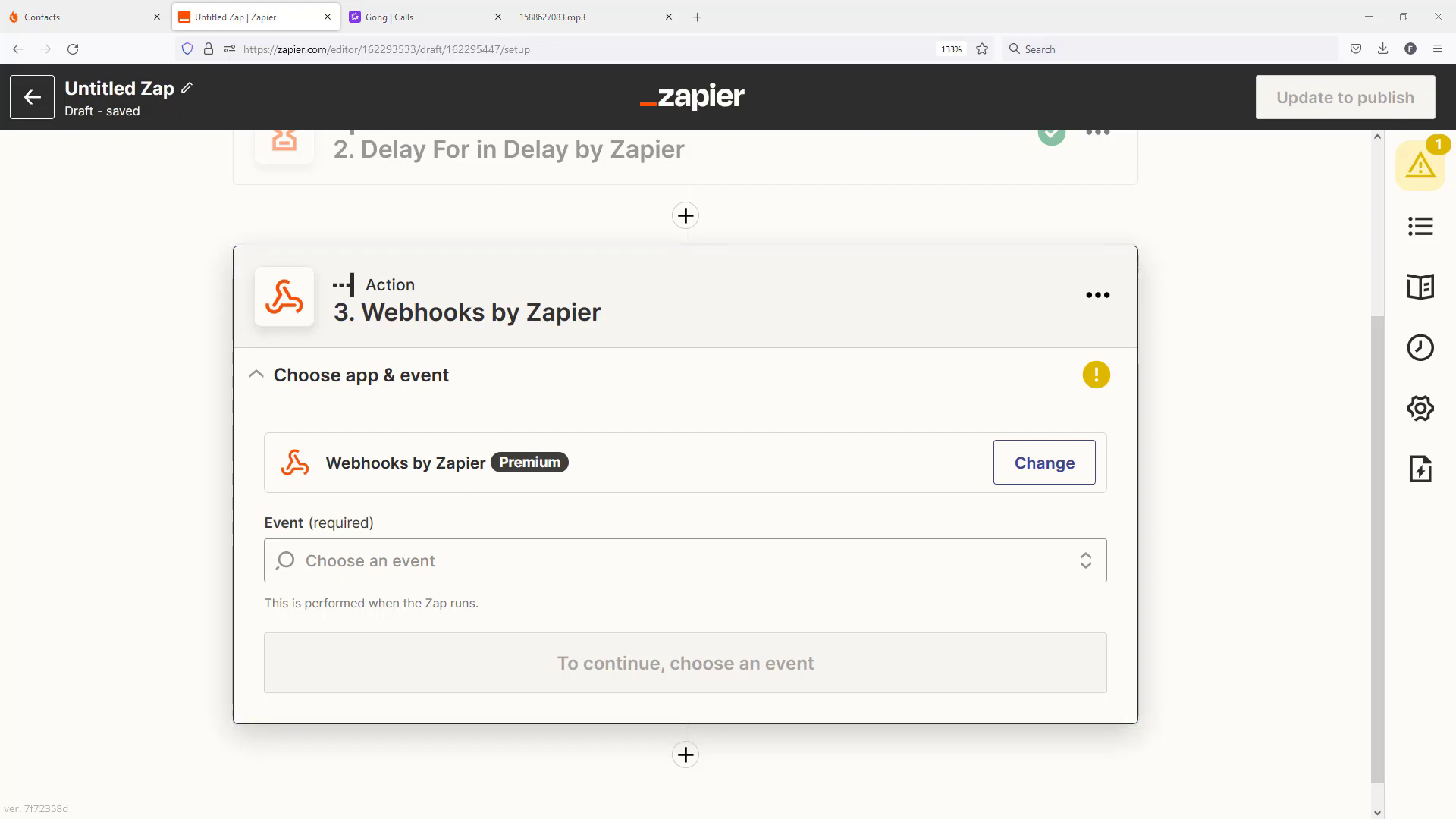
pyautogui.click(429, 562)
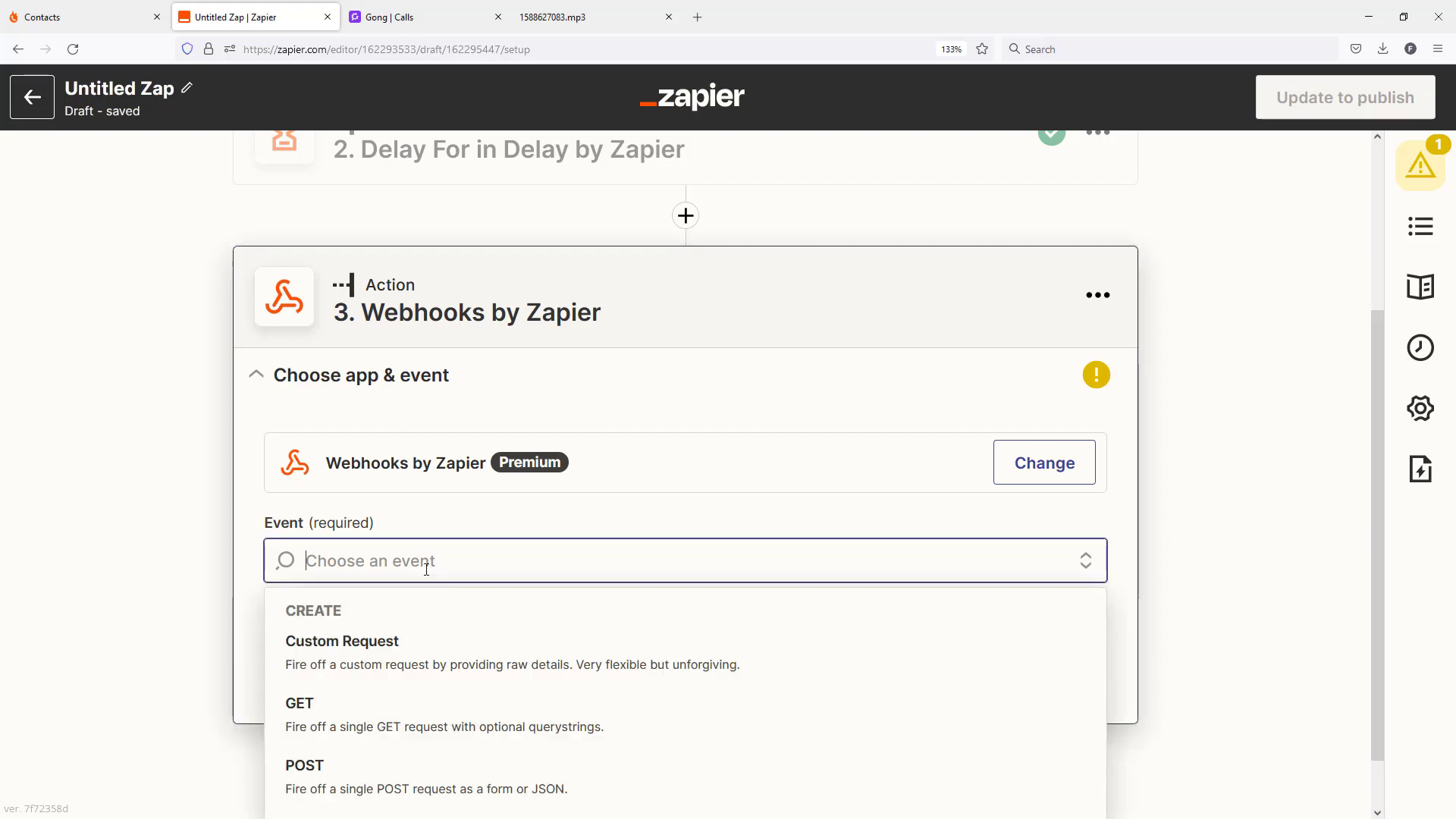
pyautogui.click(394, 654)
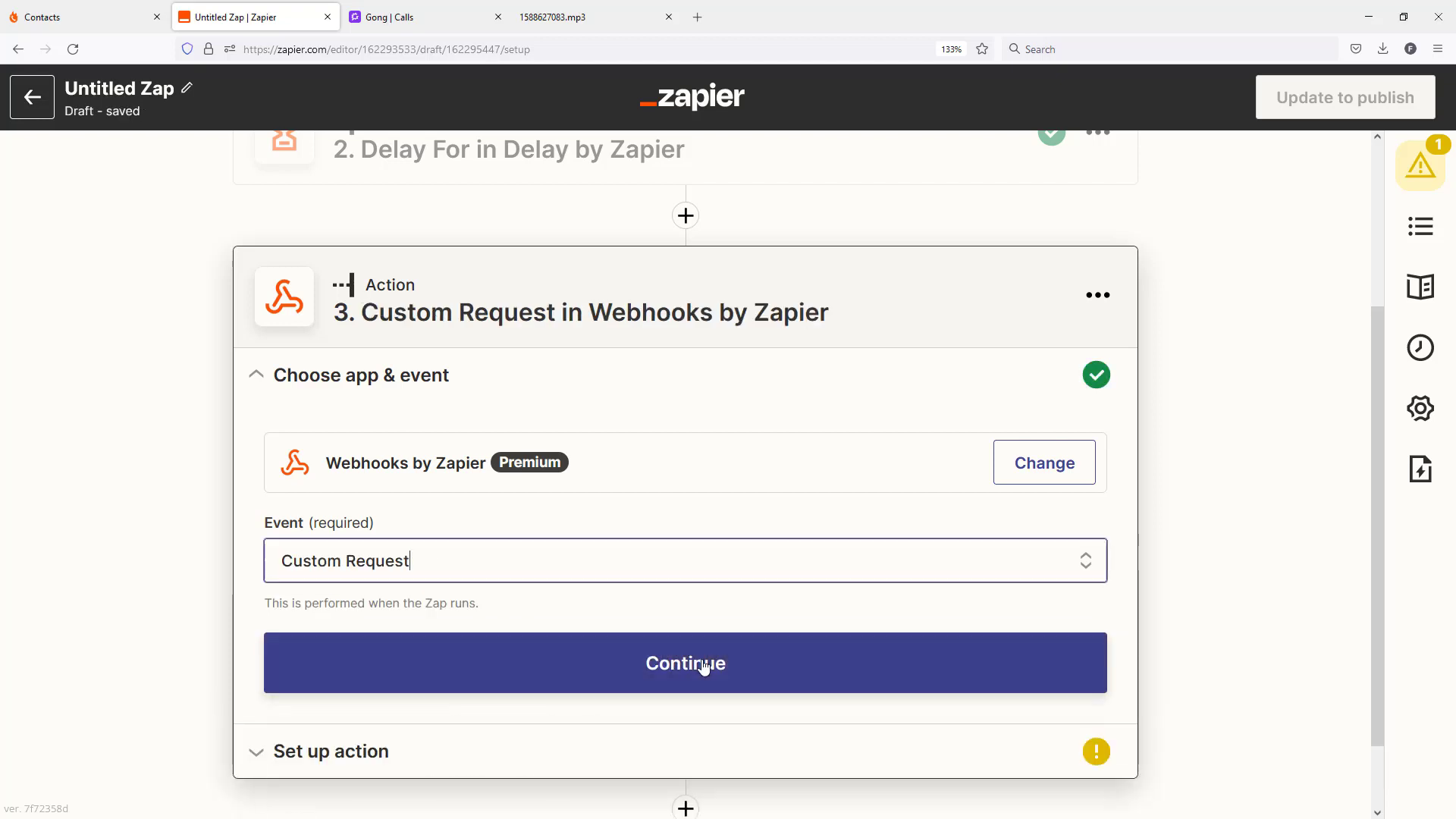
pyautogui.click(704, 666)
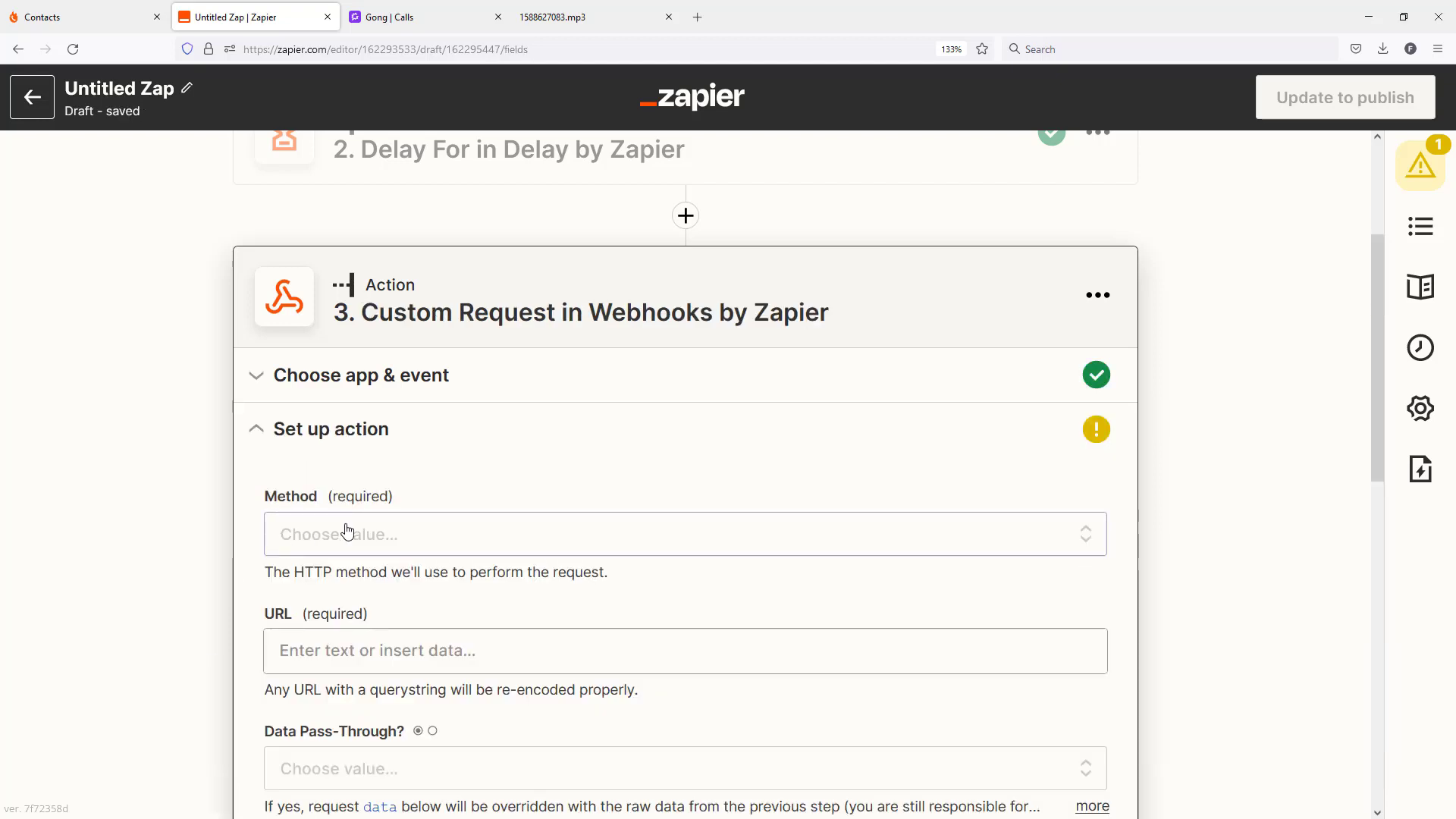
# Step: Set the custom request's HTTP method to GET
pyautogui.click(347, 531)
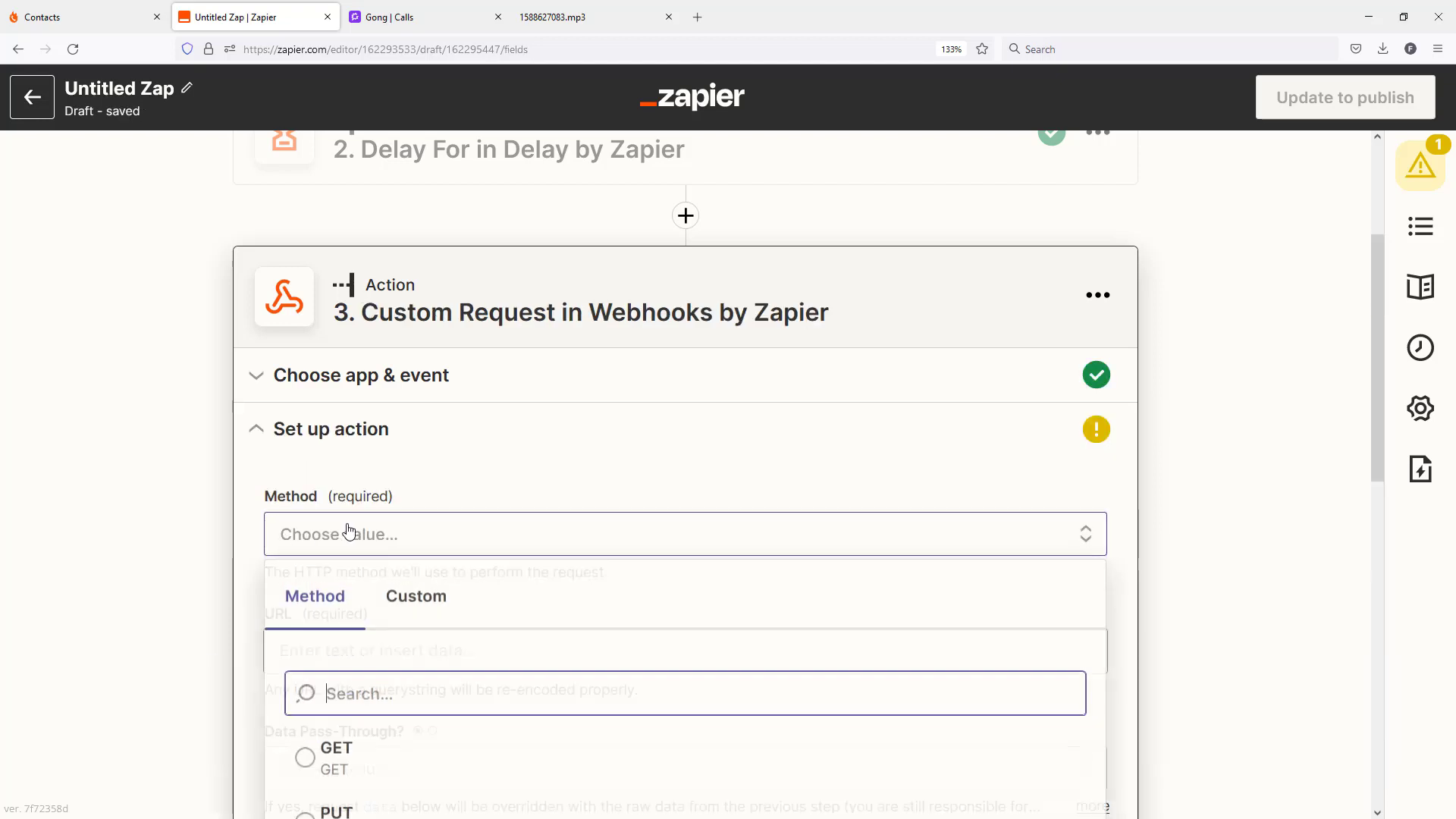
pyautogui.click(340, 759)
pyautogui.click(382, 652)
# Step: Map the request URL to the Recording Url Public field from the Catch Hook trigger
pyautogui.click(344, 656)
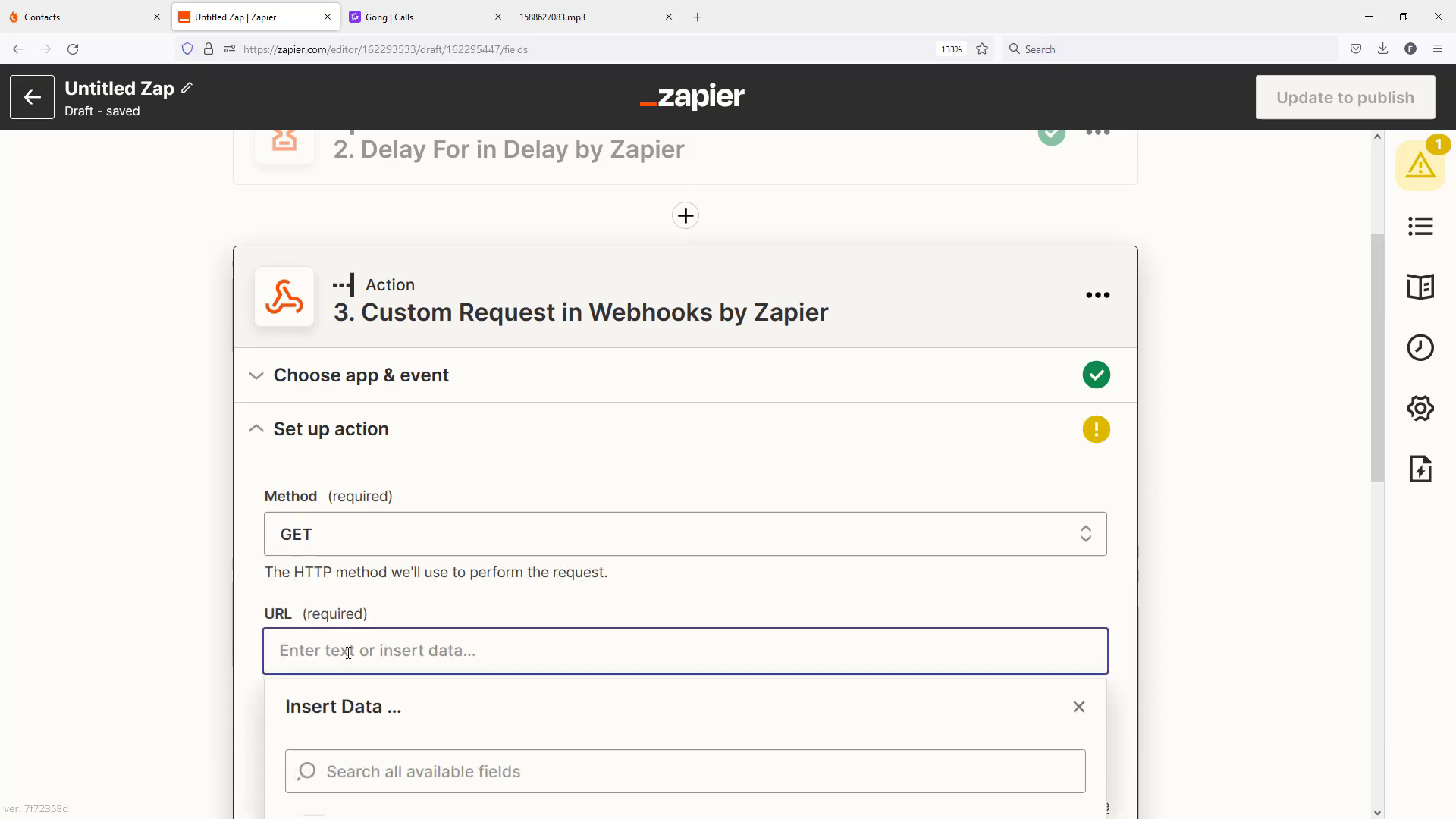
pyautogui.scroll(-3, 972, 566)
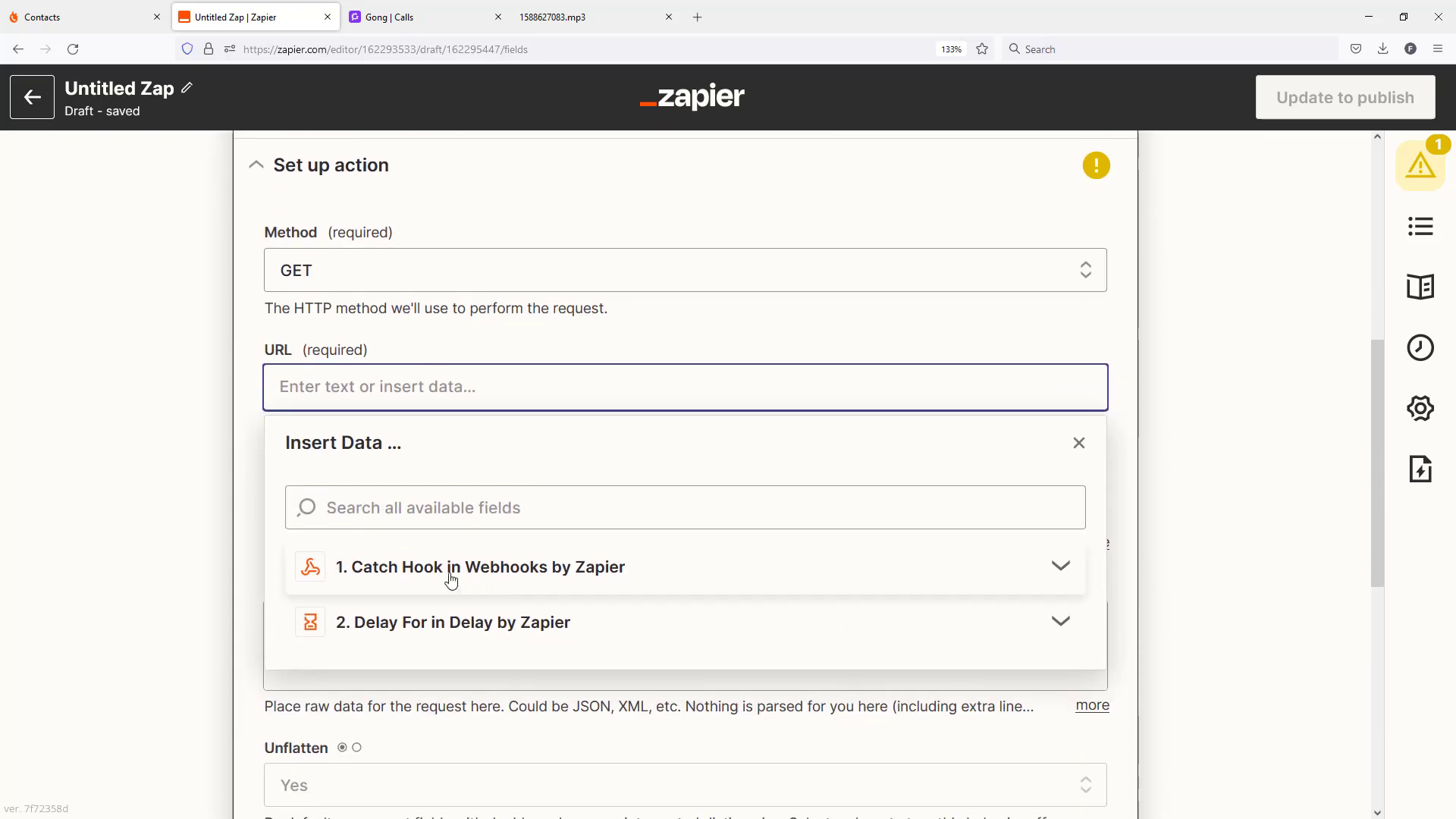
pyautogui.click(407, 574)
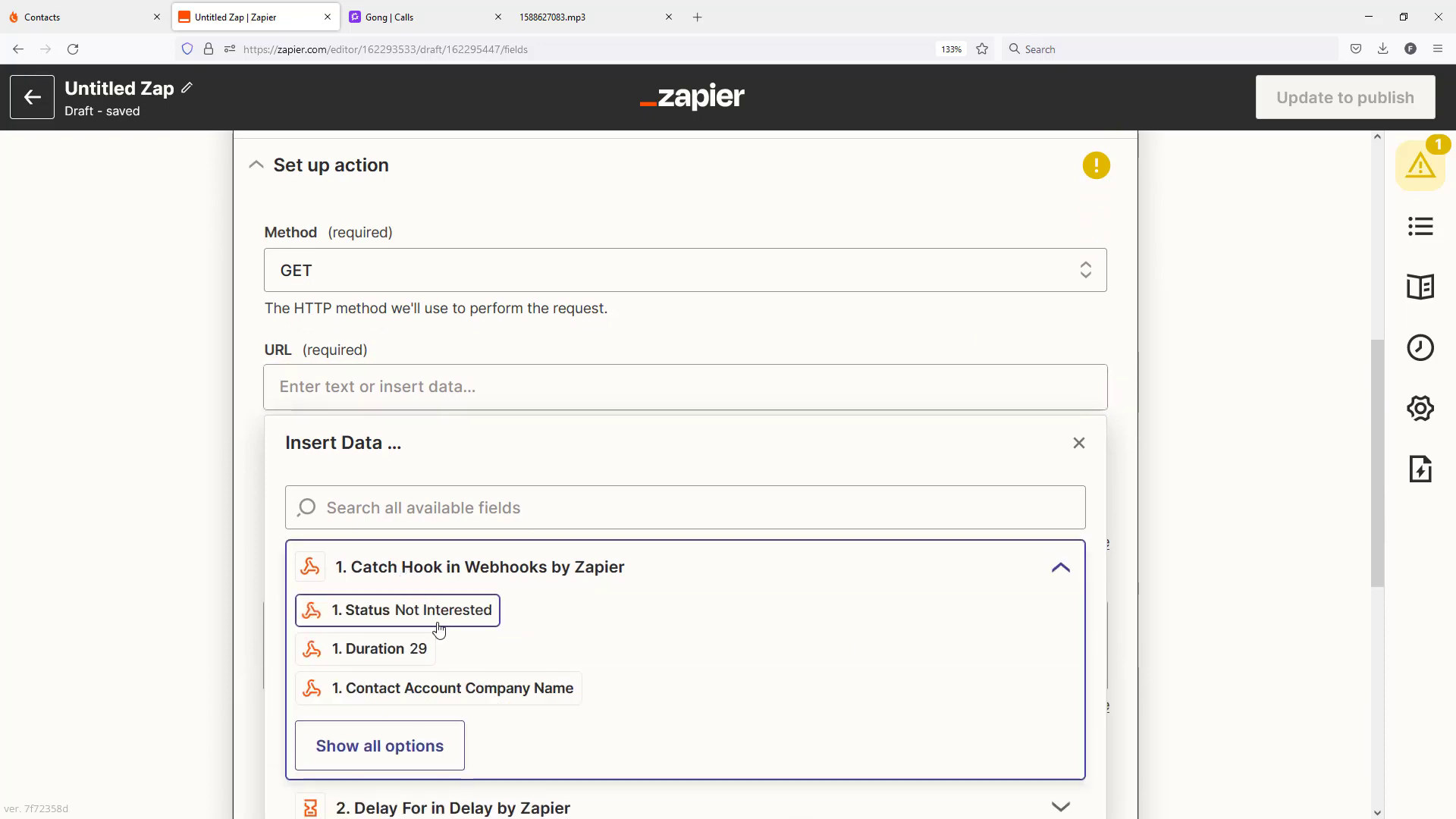
pyautogui.click(383, 746)
pyautogui.scroll(-15, 554, 709)
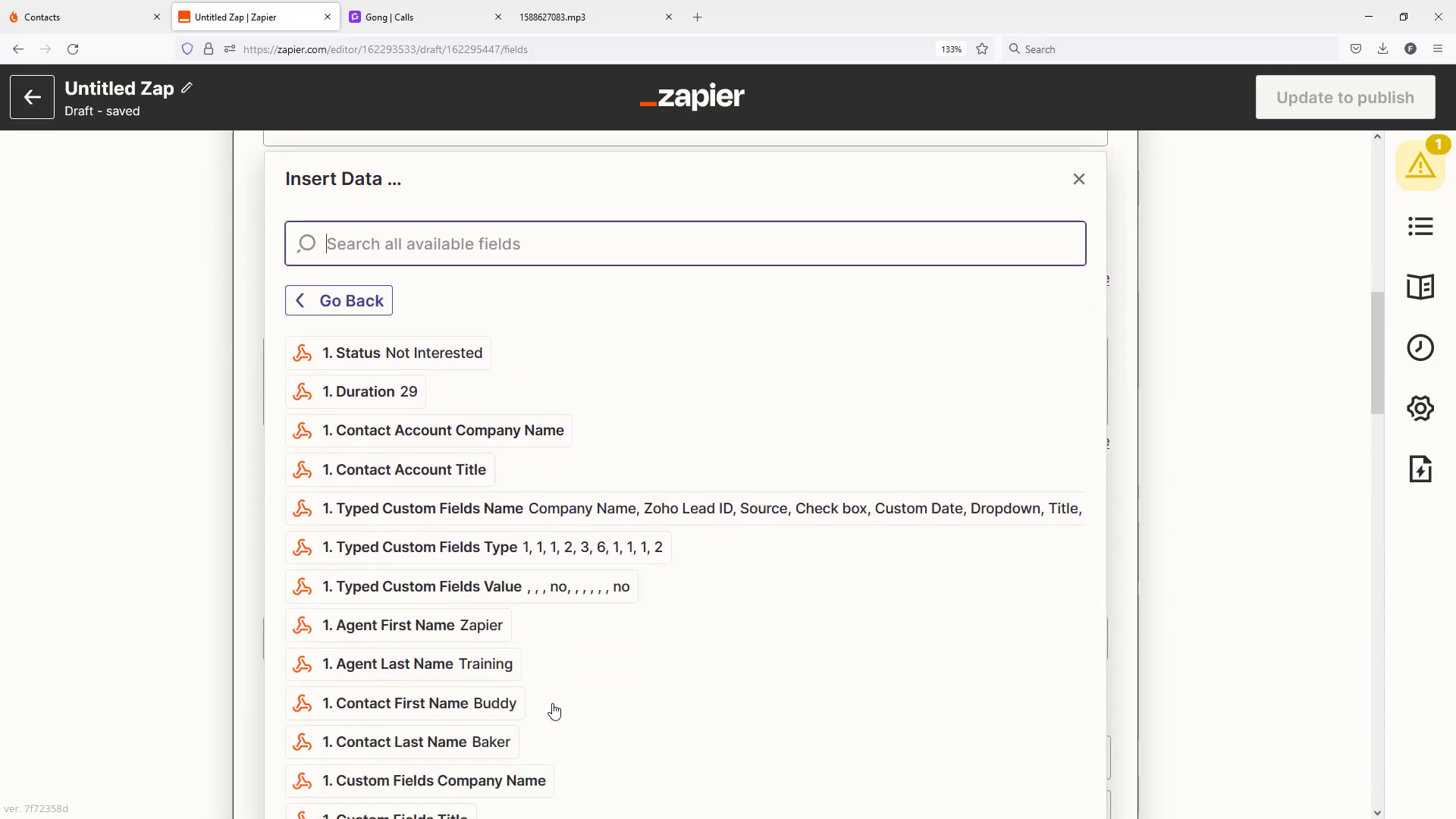
pyautogui.scroll(-15, 545, 709)
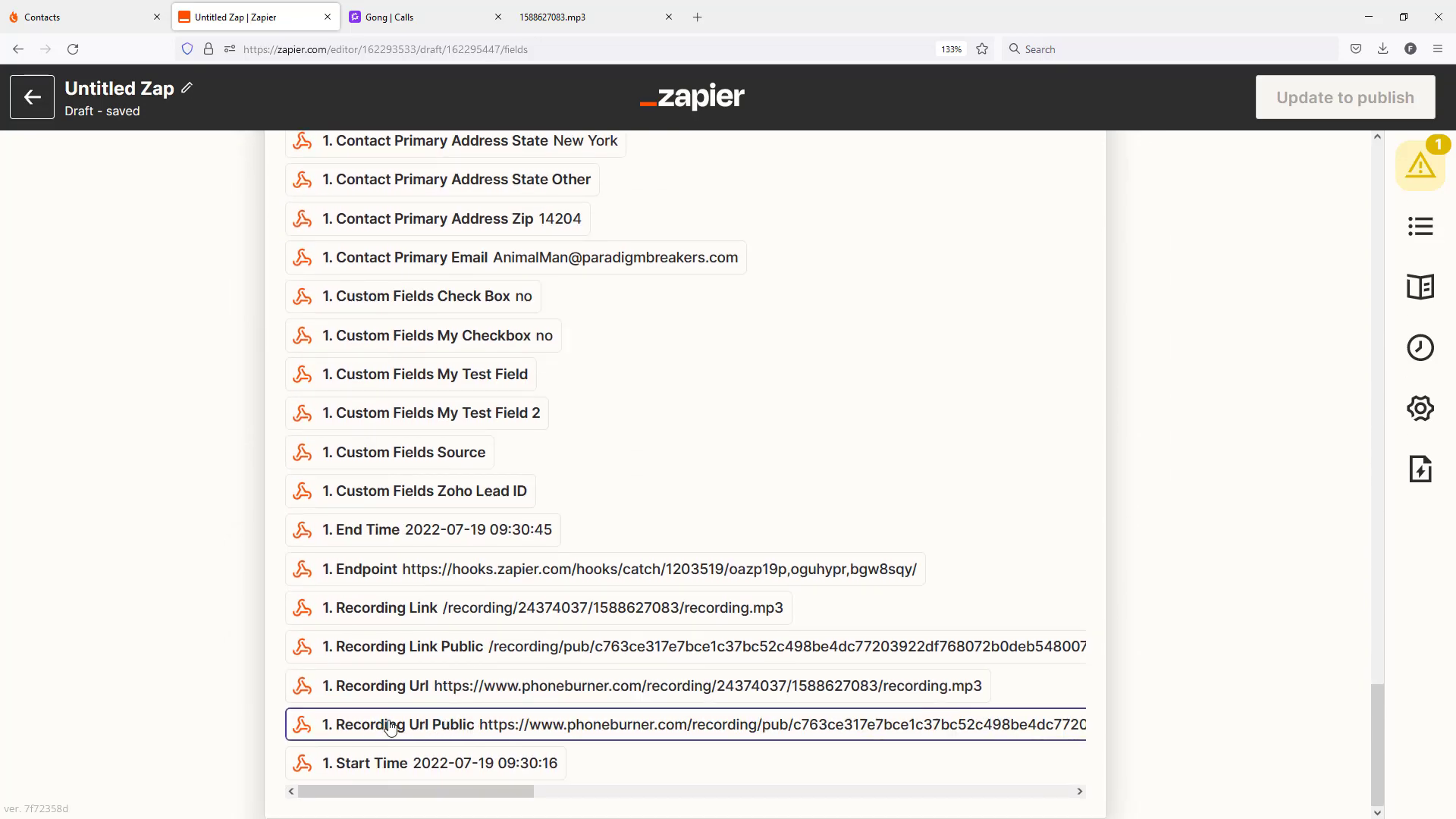
pyautogui.click(517, 731)
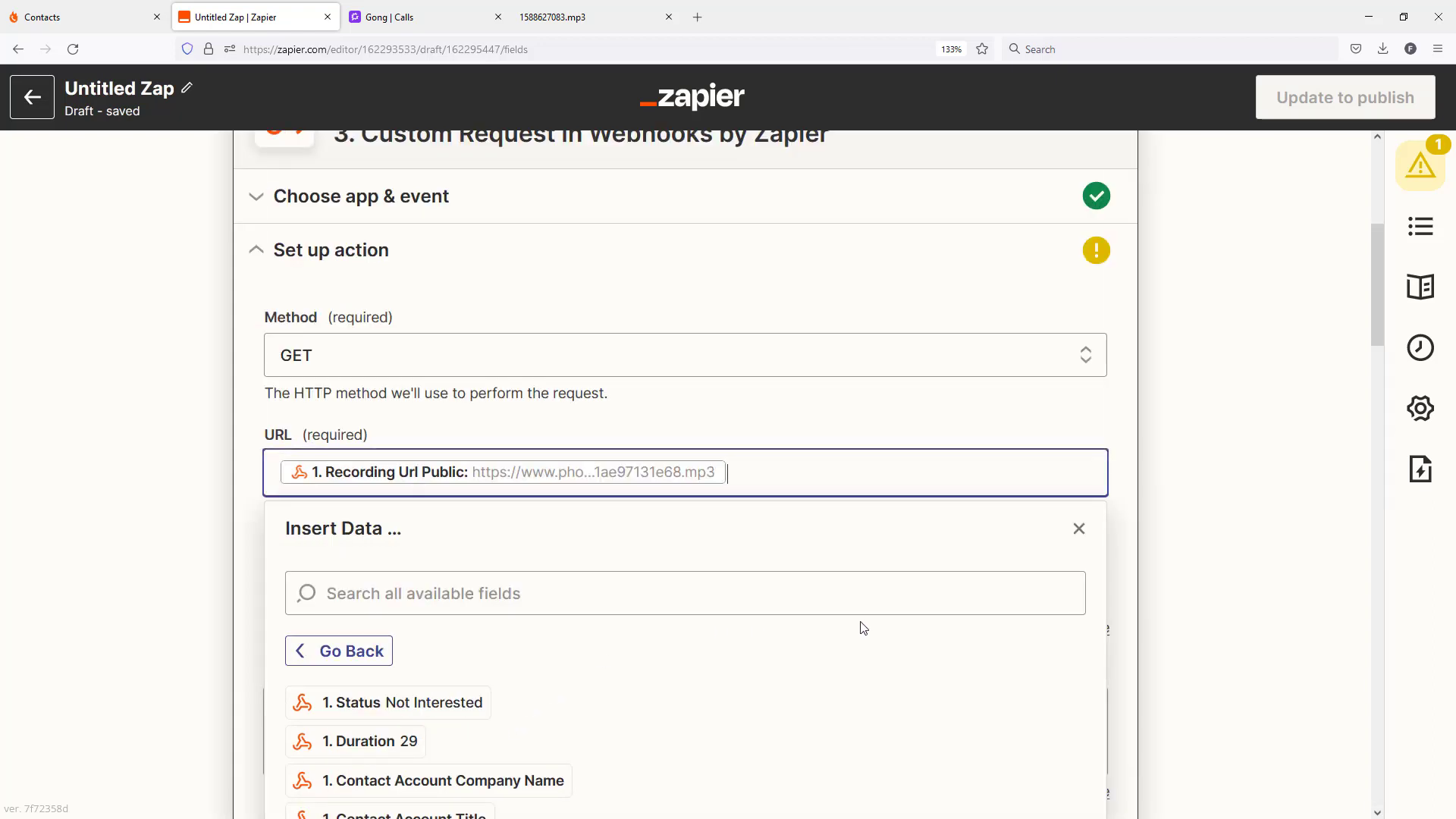
pyautogui.click(1191, 578)
# Step: Set Data Pass-Through to False and check the Unflatten choice for the custom request
pyautogui.scroll(-2, 359, 457)
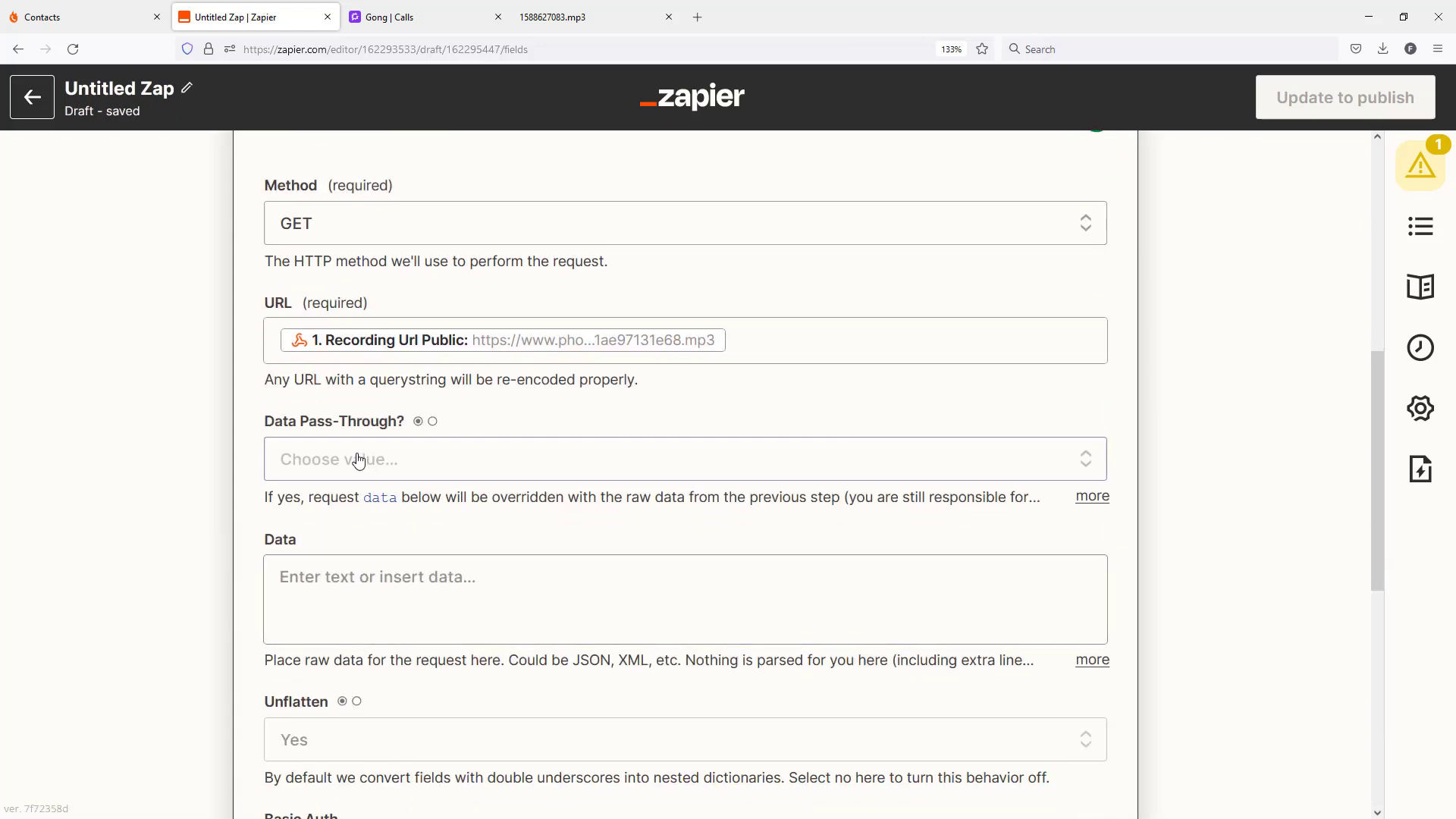
pyautogui.click(359, 459)
pyautogui.click(322, 692)
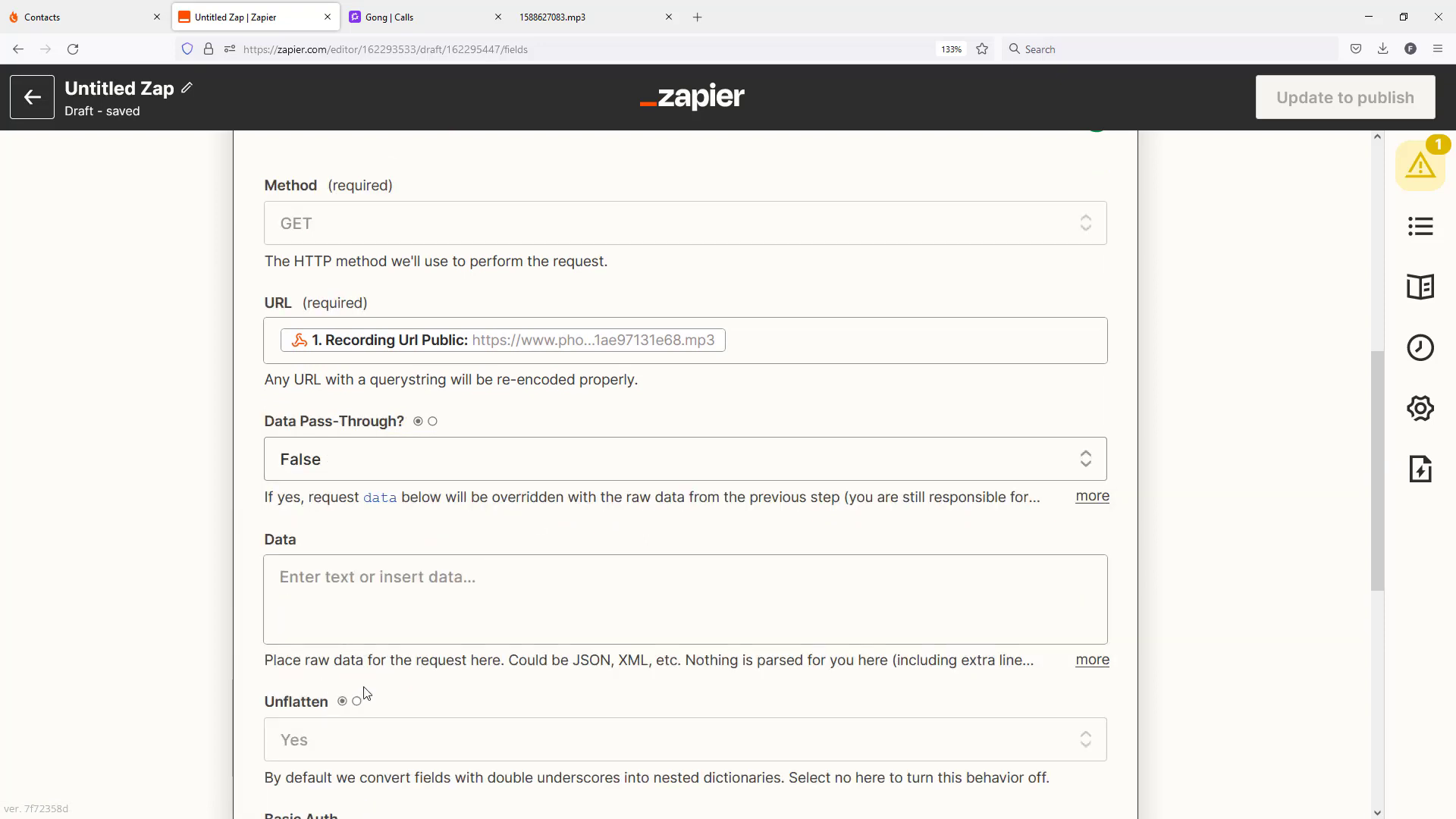
pyautogui.scroll(-2, 336, 440)
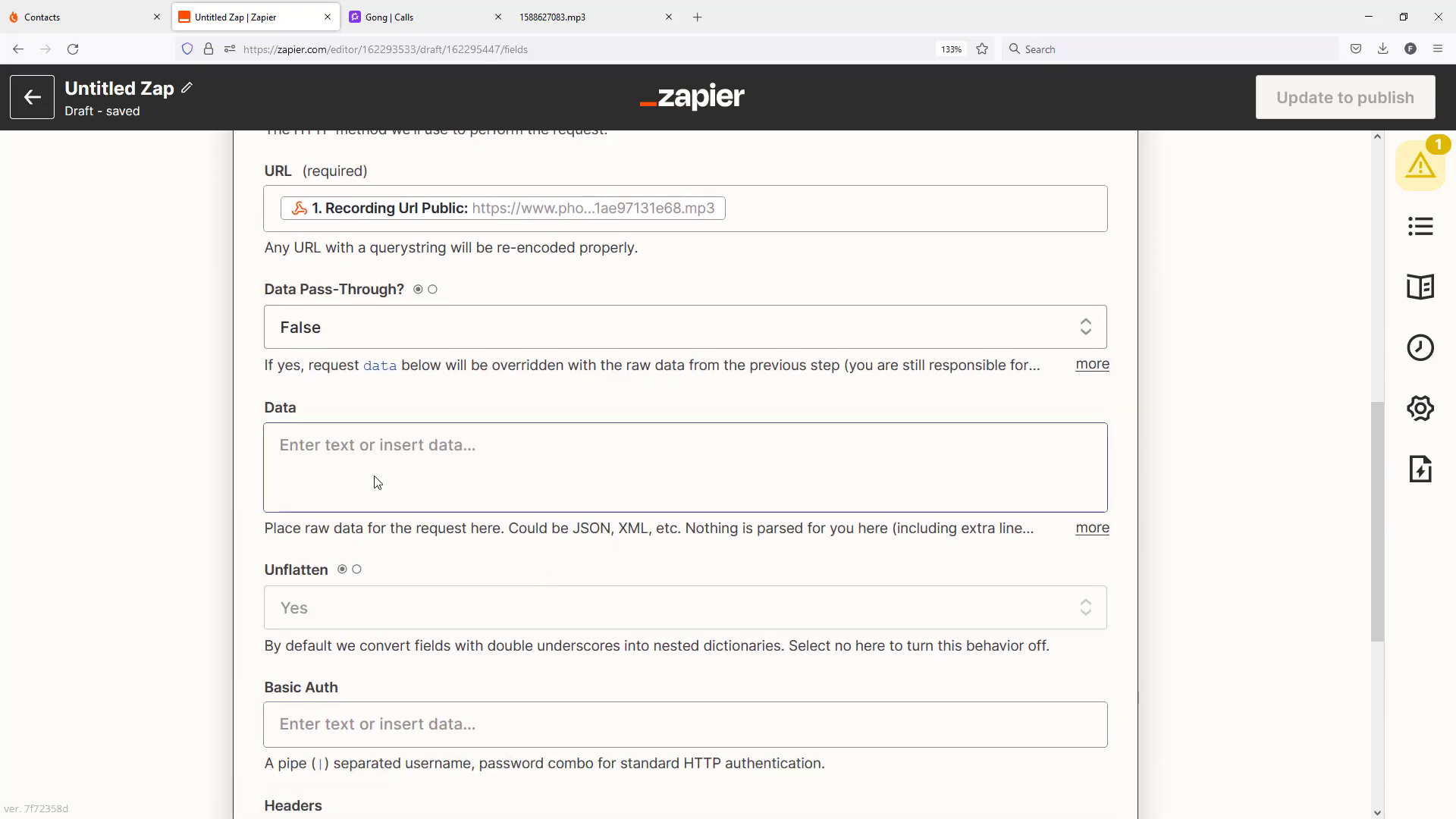
pyautogui.scroll(-2, 371, 485)
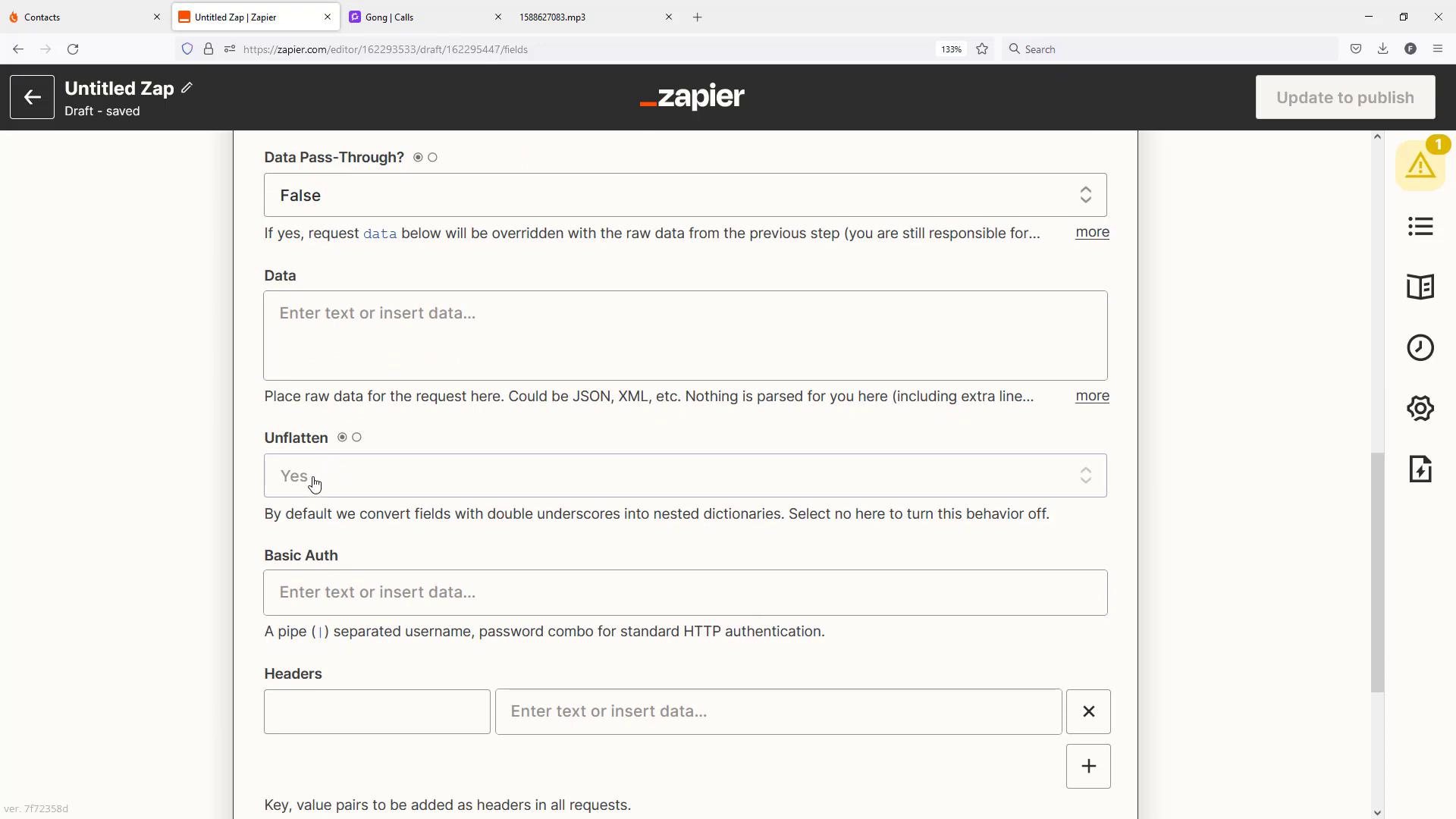
pyautogui.click(384, 491)
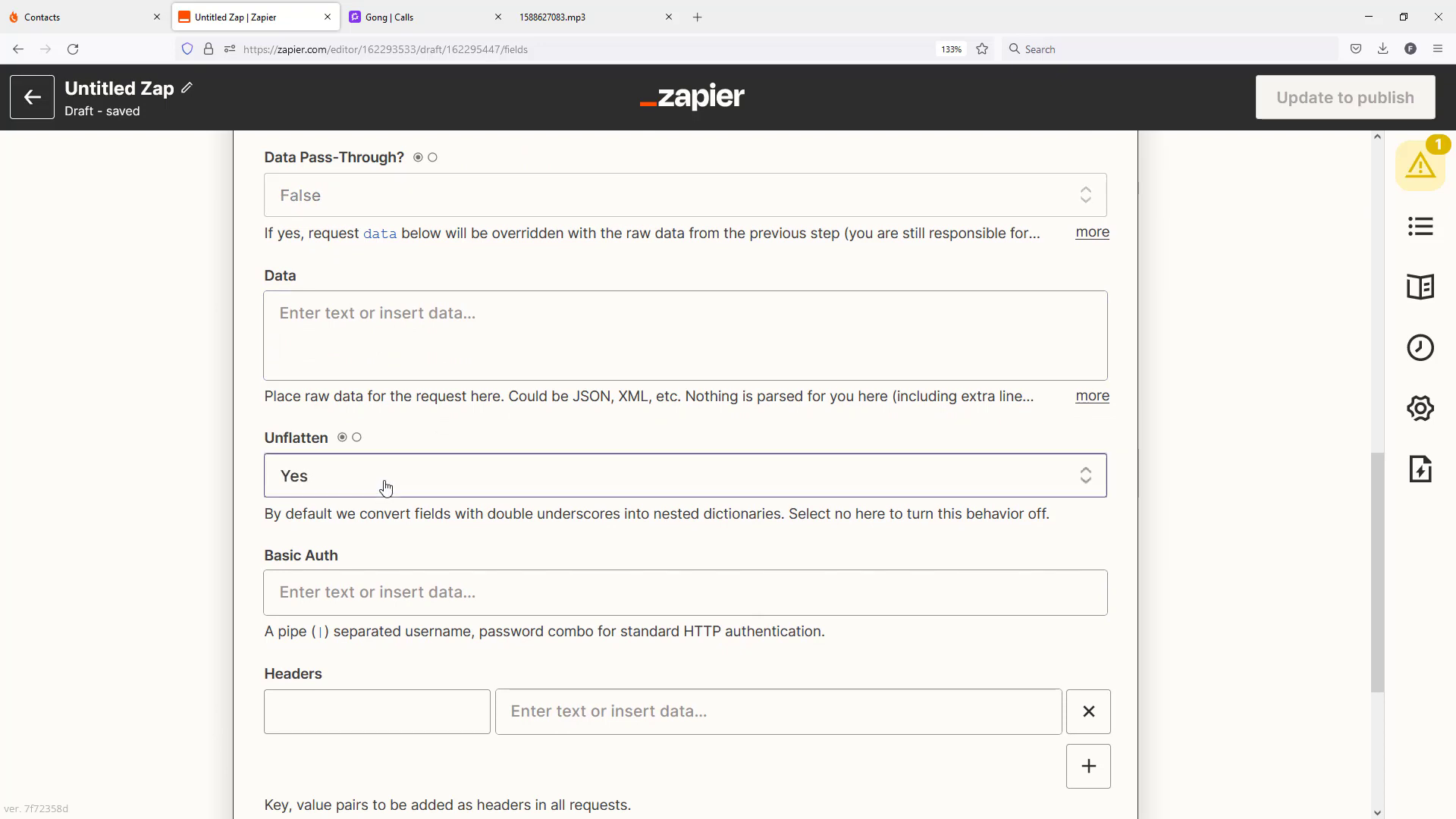
pyautogui.click(1236, 549)
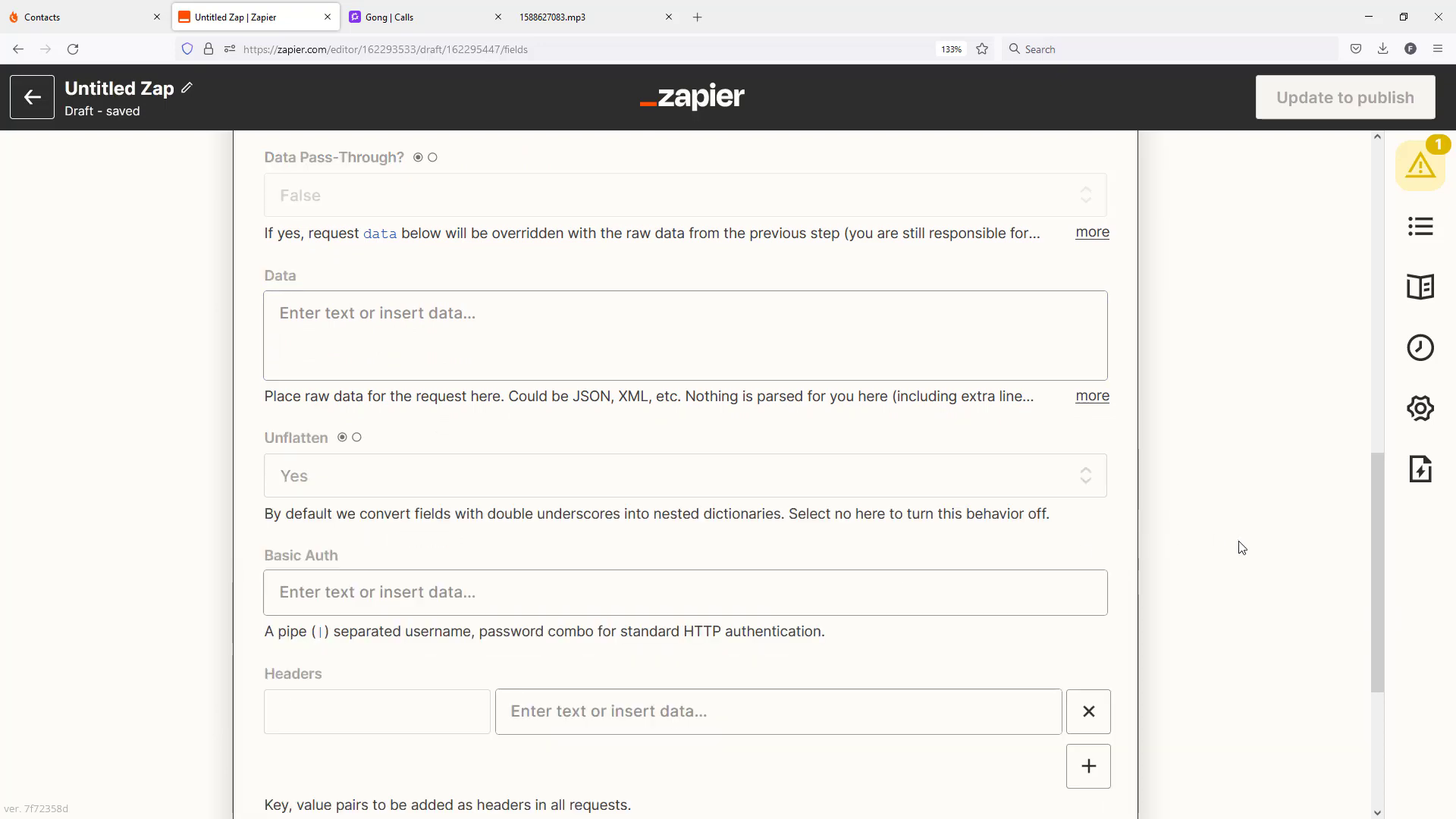
# Step: Complete the action setup and send a test of the custom request for review
pyautogui.scroll(-2, 1212, 563)
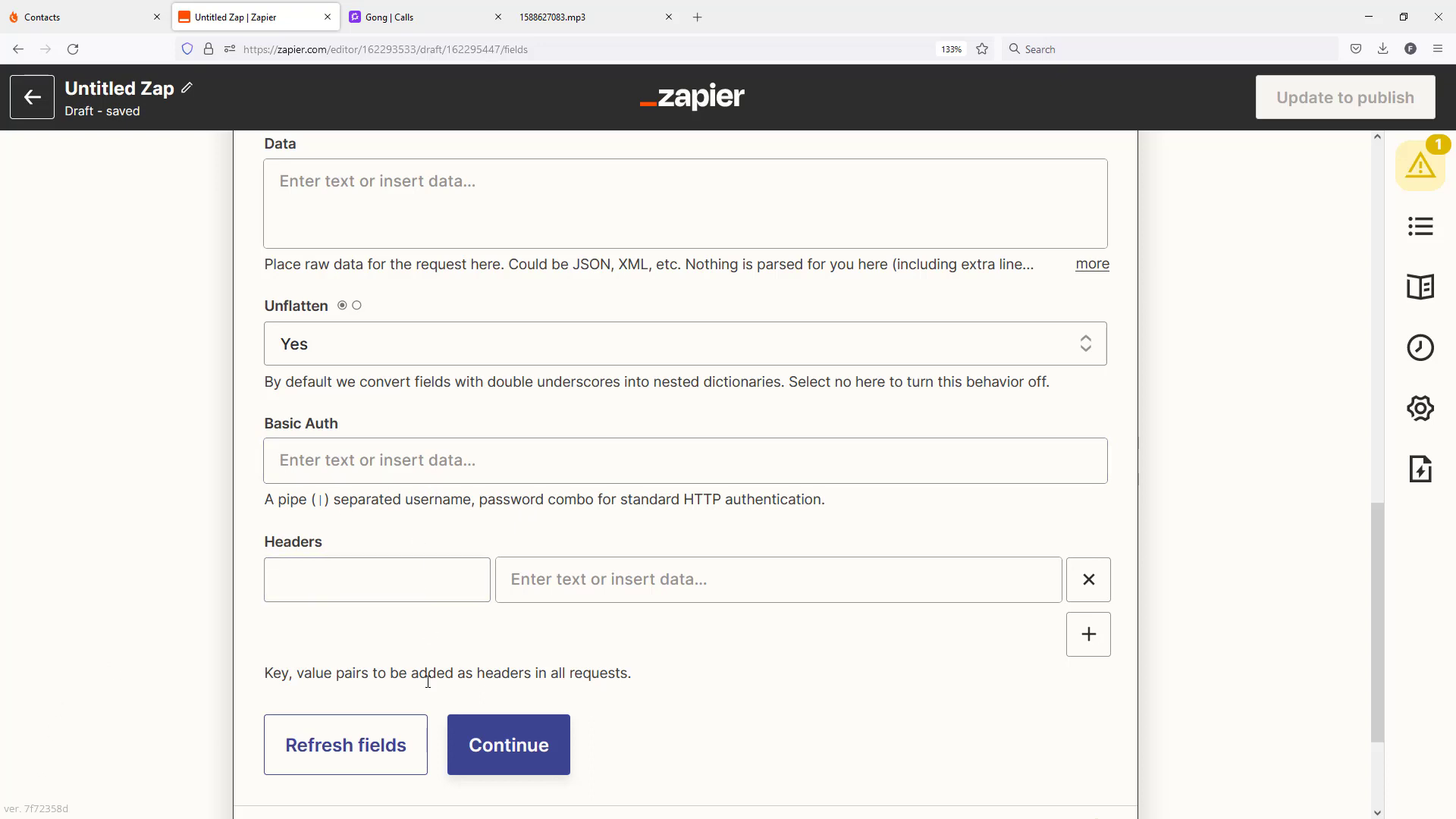
pyautogui.click(520, 743)
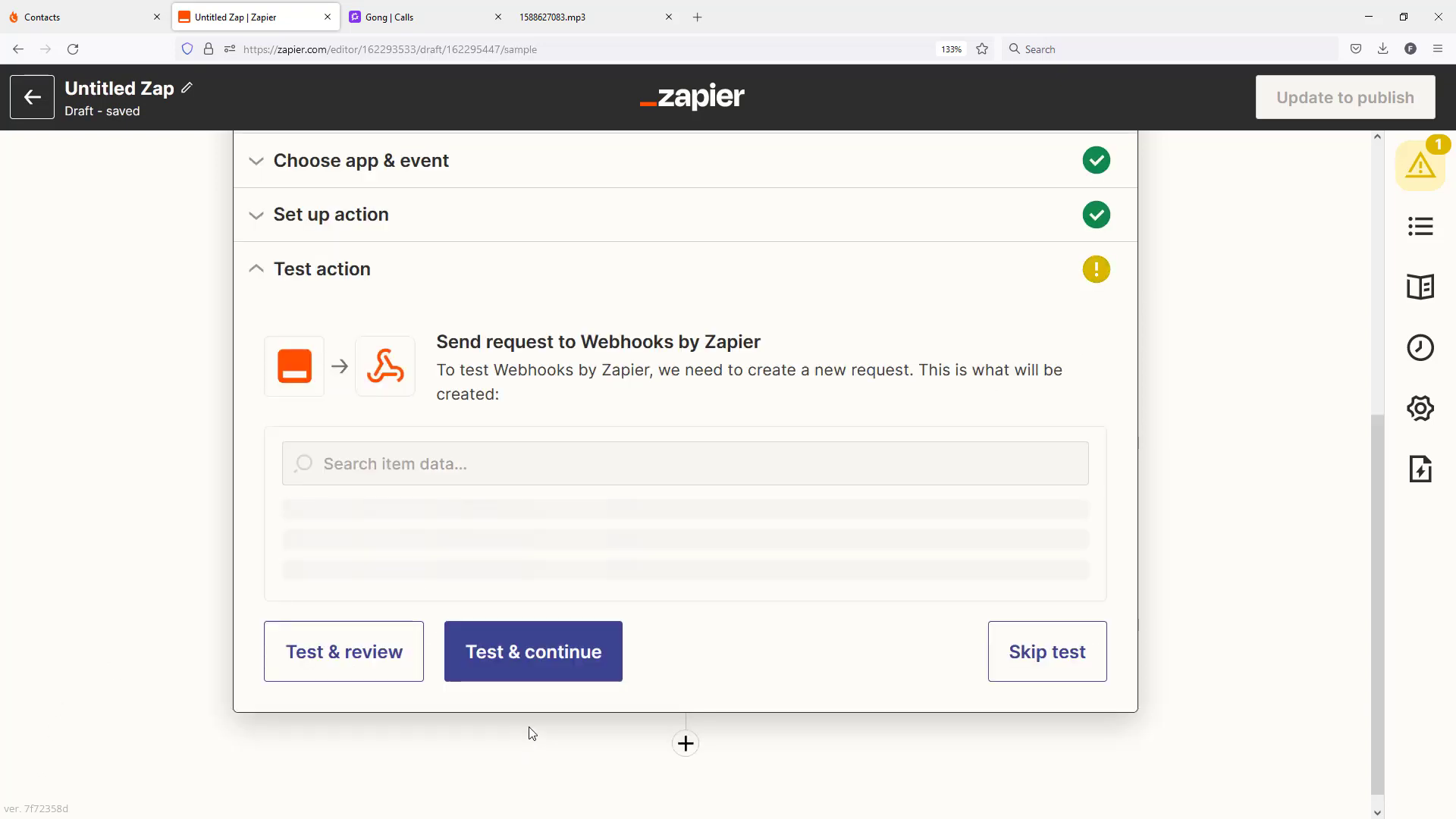
pyautogui.click(386, 650)
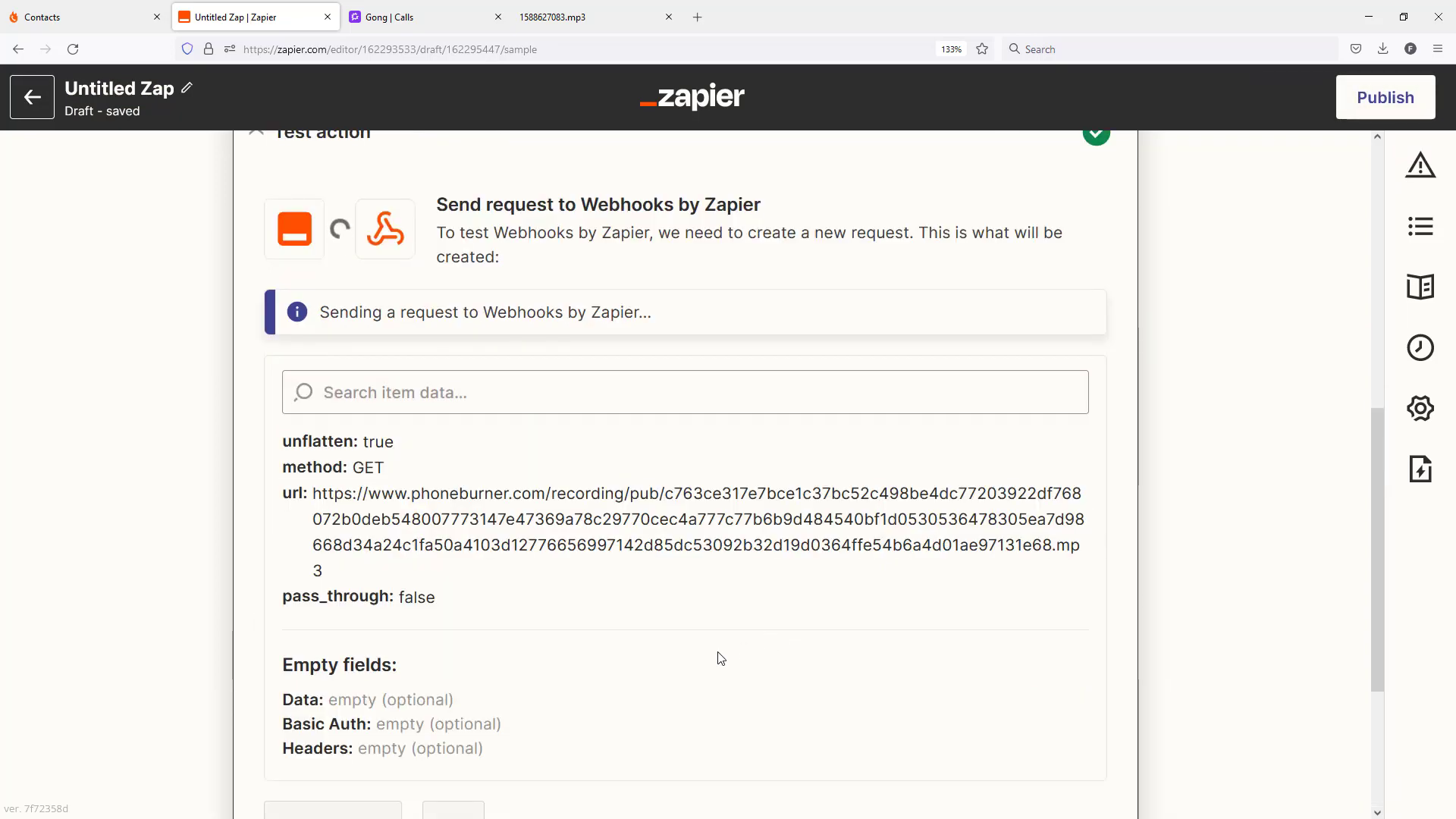